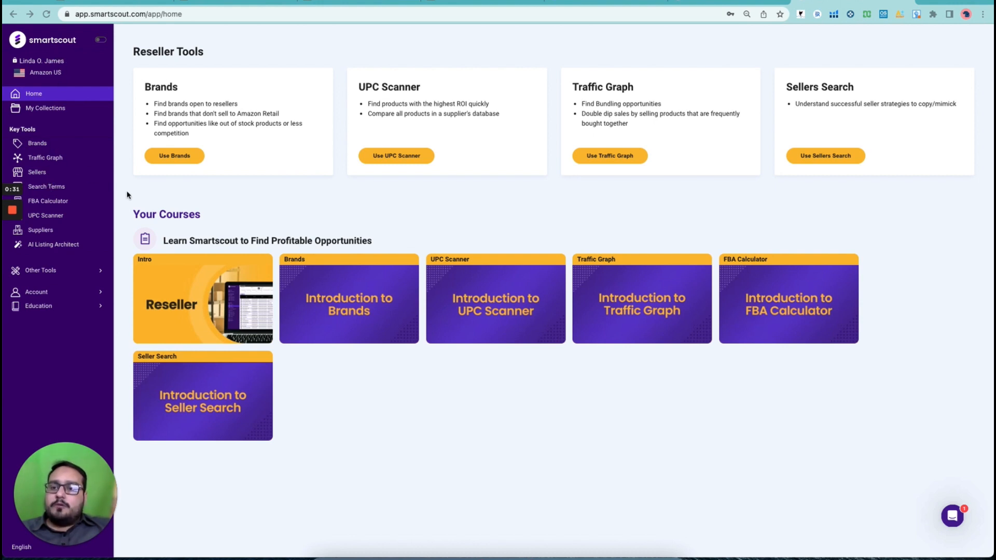
Step: Open the Brands research tool
left_click(46, 146)
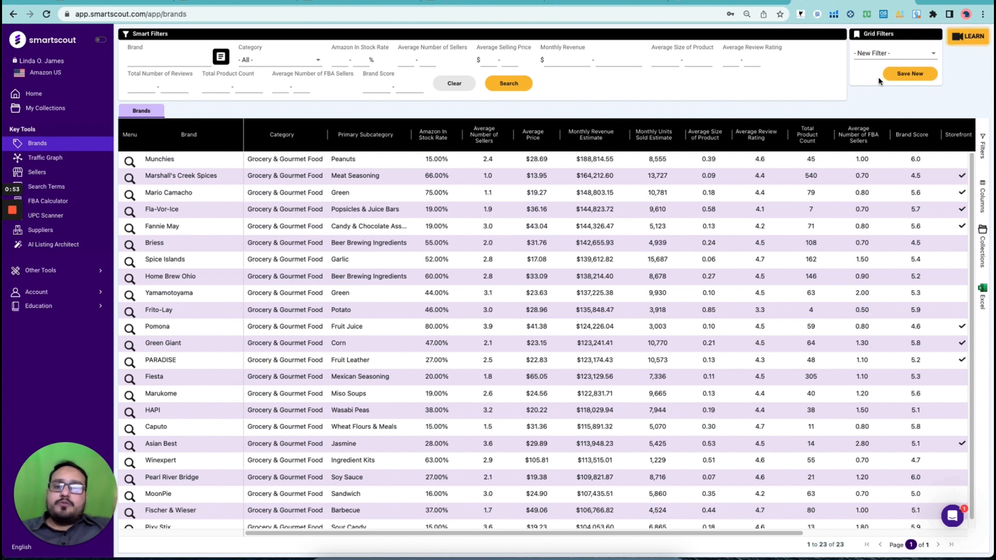
left_click(896, 56)
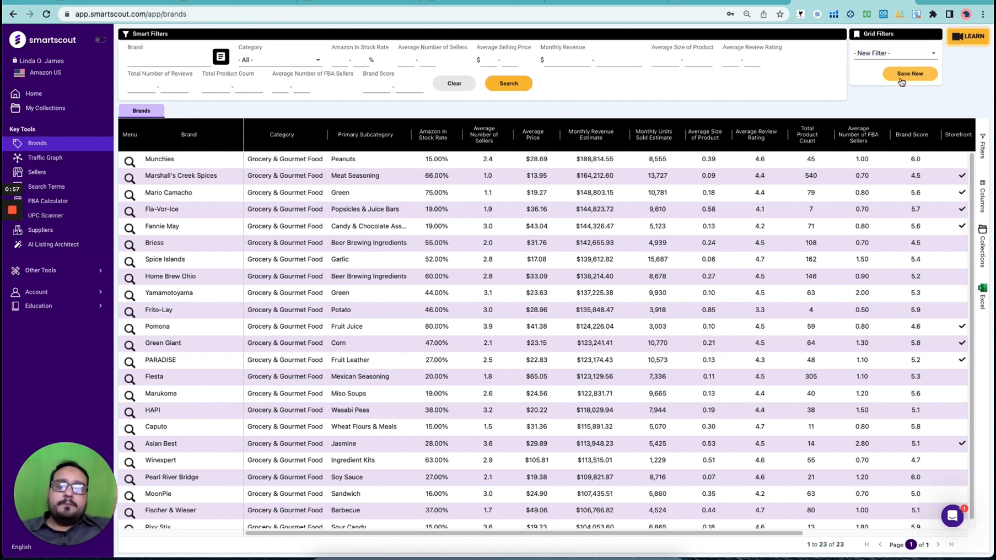
left_click(900, 79)
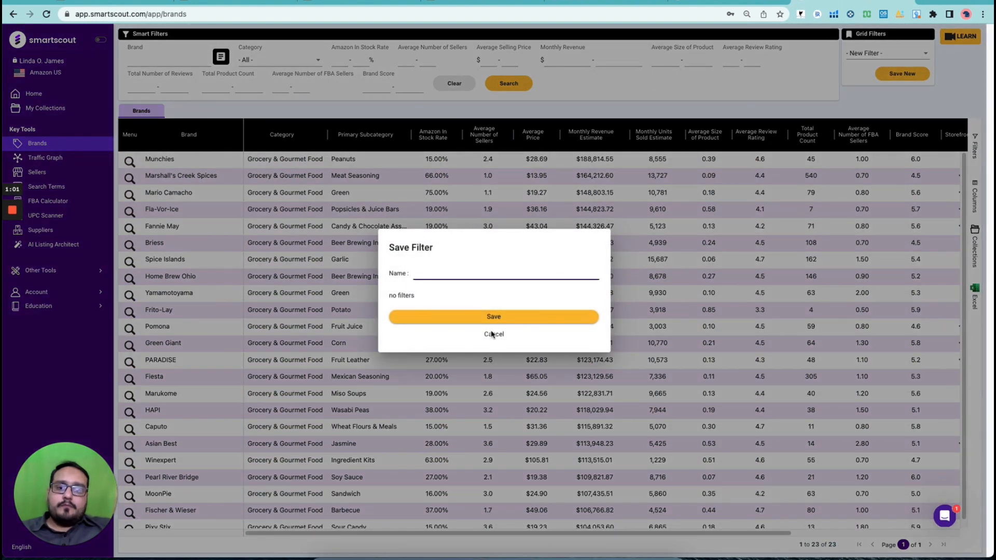
left_click(493, 334)
Step: Clear all smart filters and run an unfiltered search across all brands
left_click(457, 84)
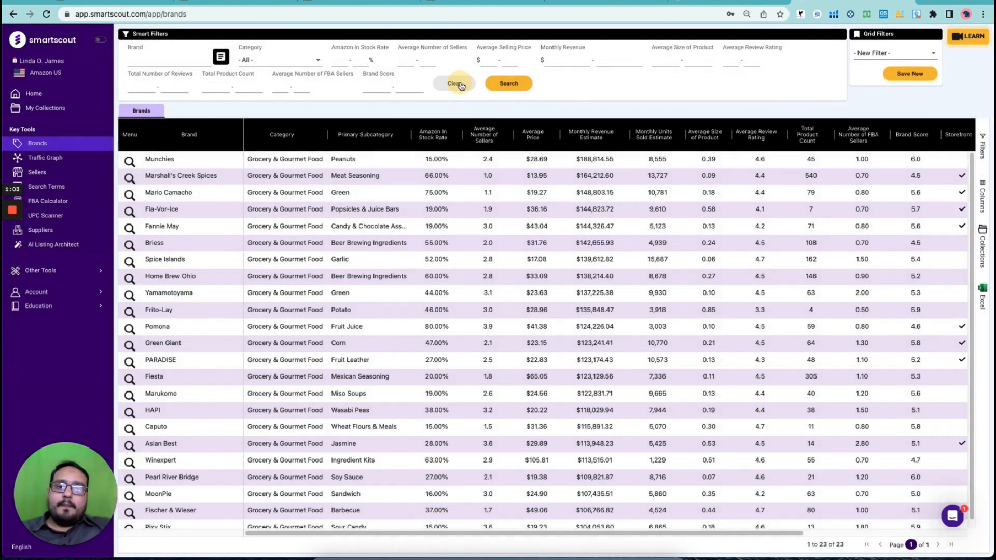
left_click(511, 86)
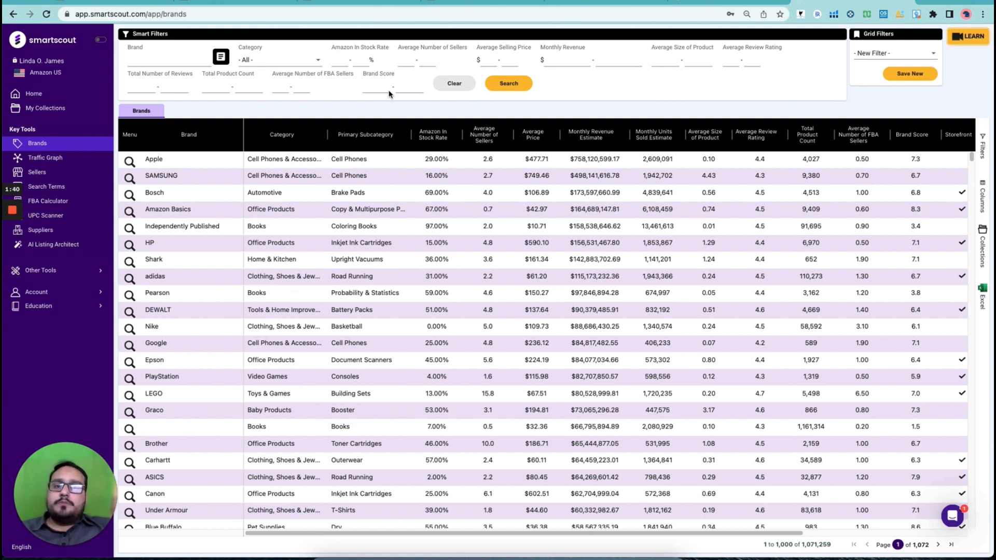
left_click(355, 158)
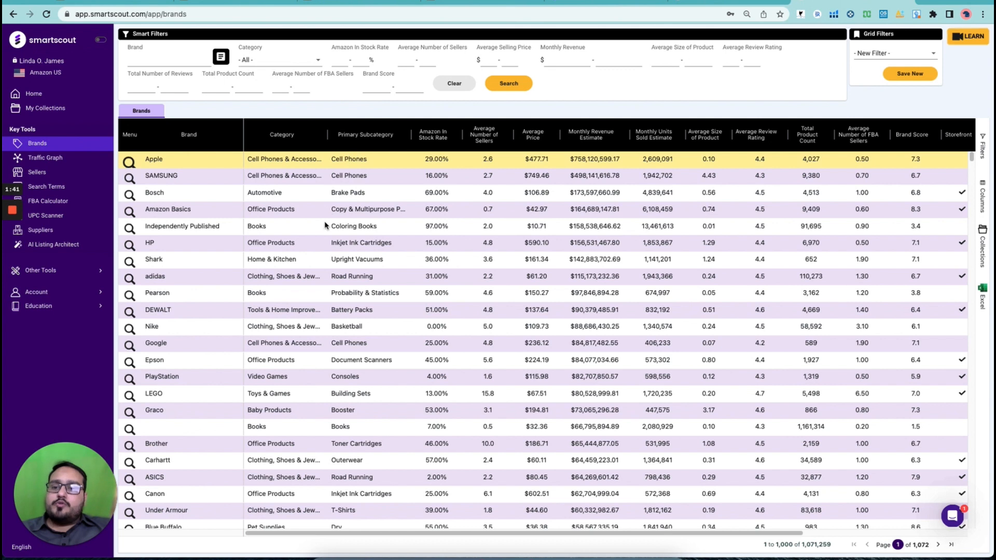
Step: Set the brand search's category filter to Beauty & Personal Care
left_click(309, 62)
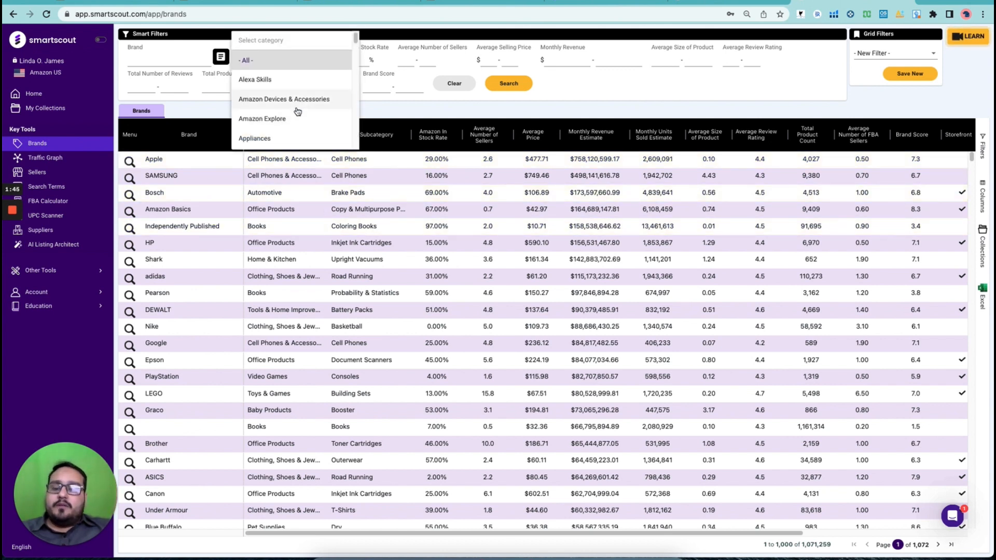
type("beauty")
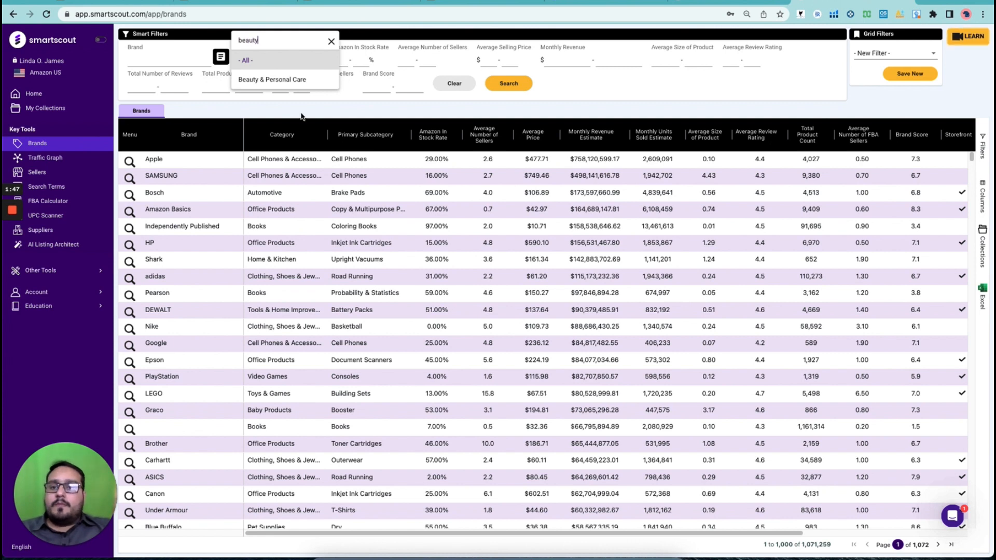
left_click(301, 80)
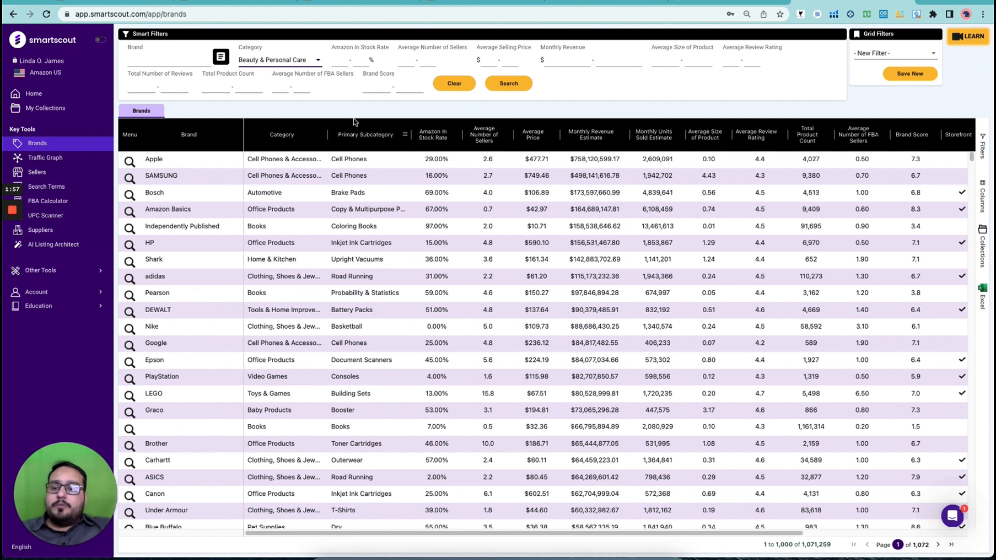
Step: Set the maximum Amazon in-stock rate to 10% in the smart filters
left_click(360, 61)
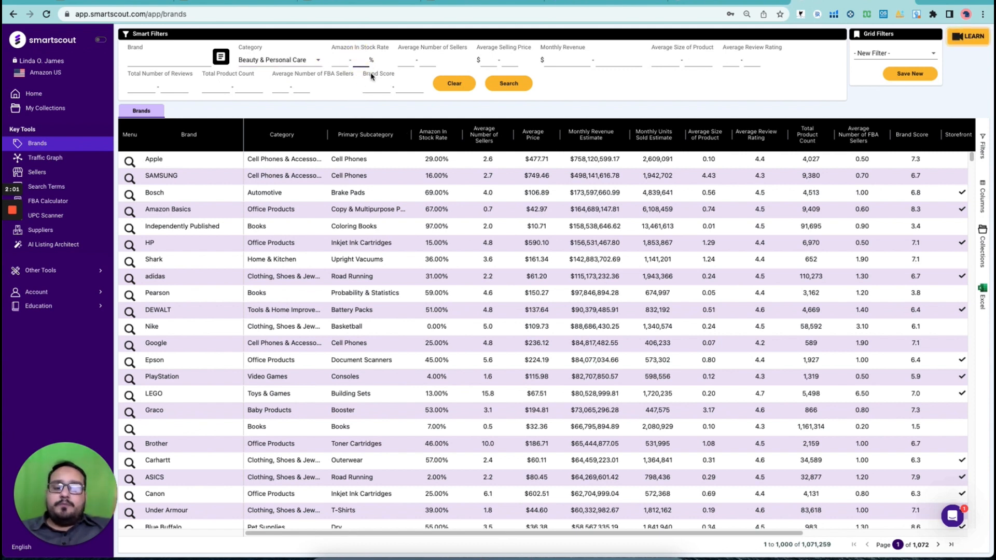
type("0")
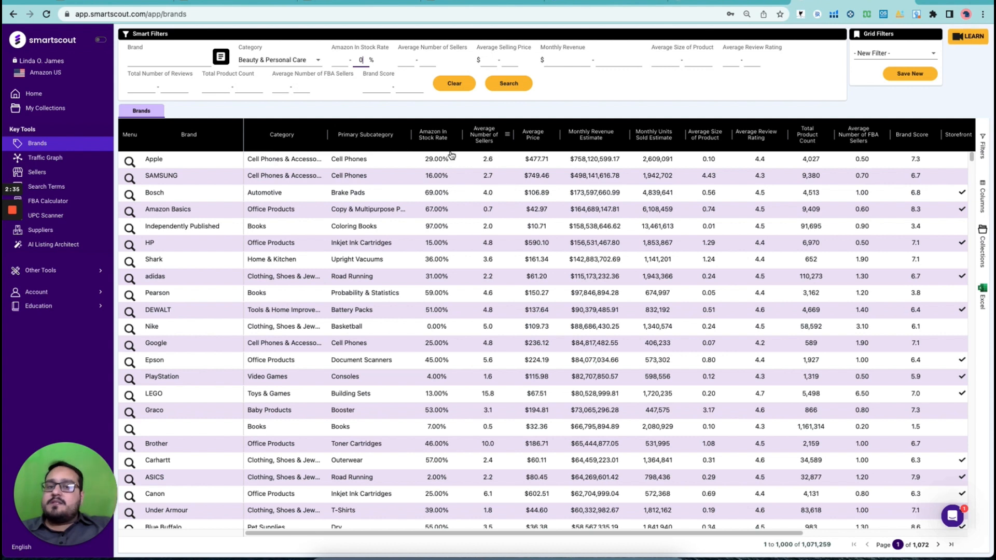
double_click(365, 60)
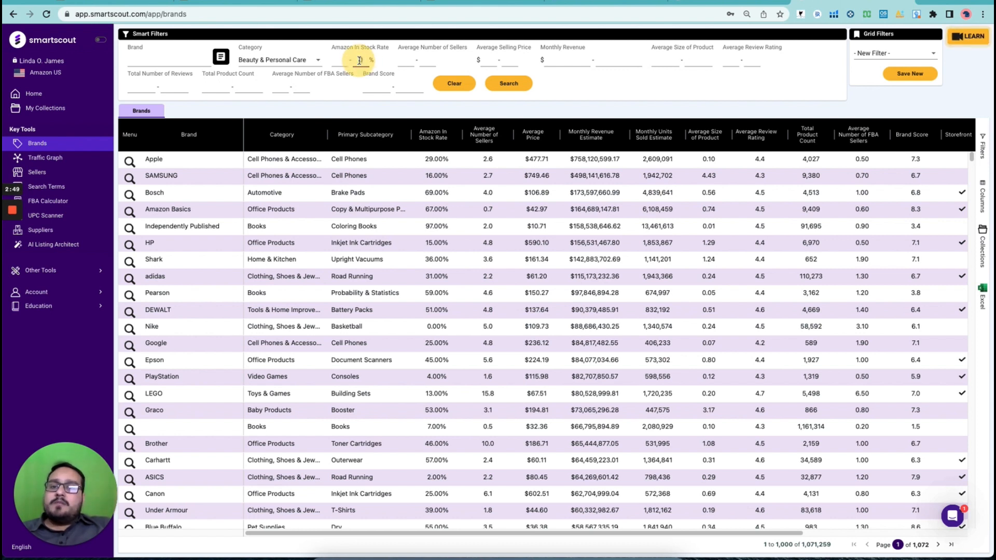
type("10")
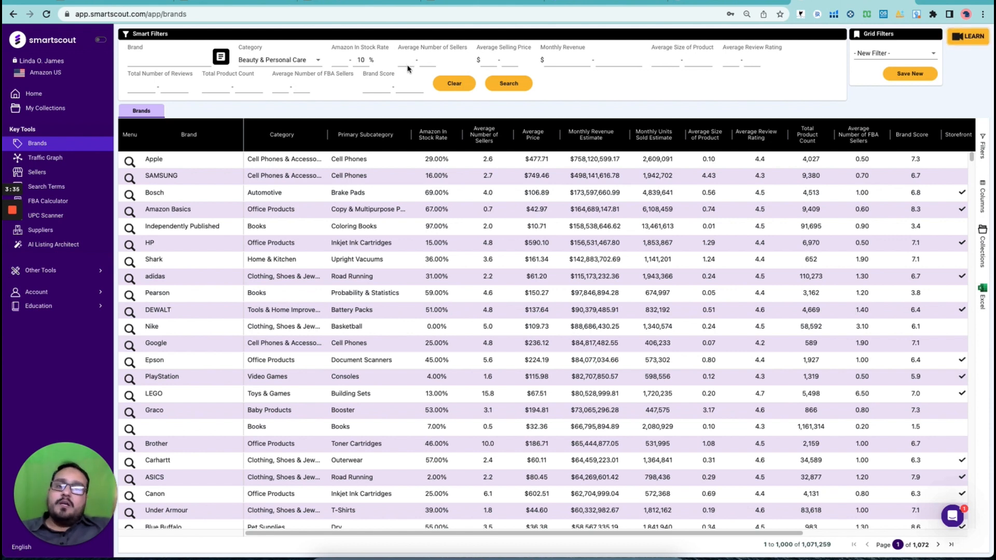
Step: Set the minimum average number of sellers to 2.1 and the minimum average selling price to $10
left_click(407, 60)
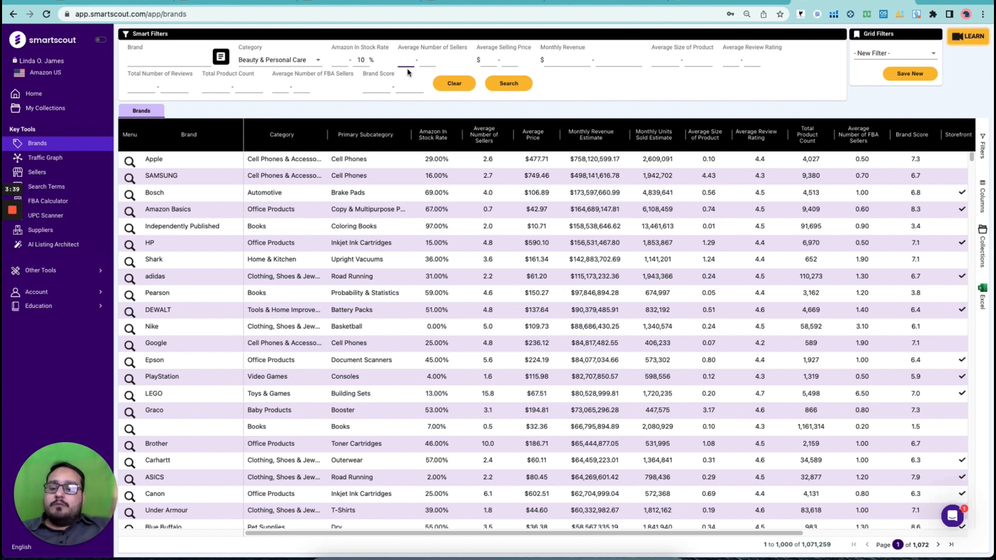
type("2.1")
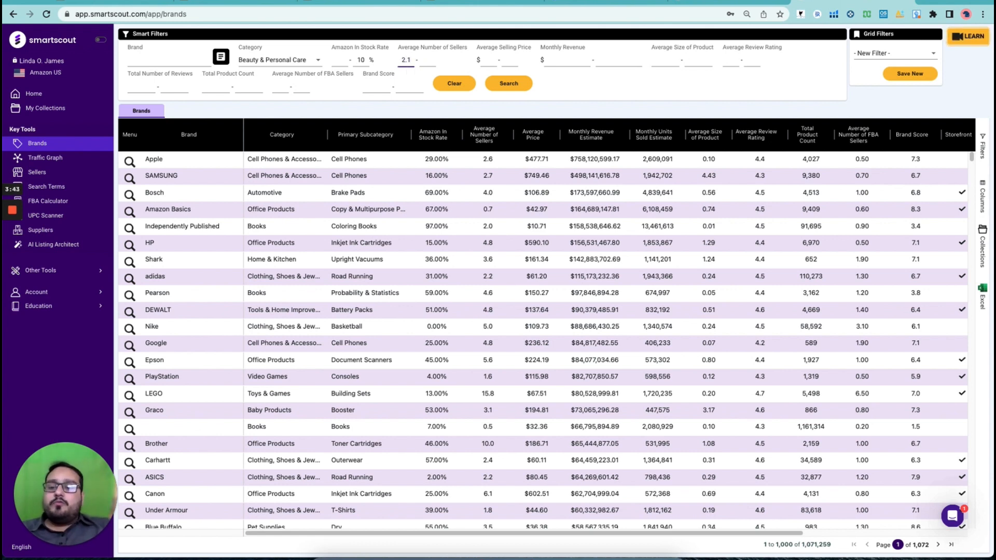
left_click(490, 61)
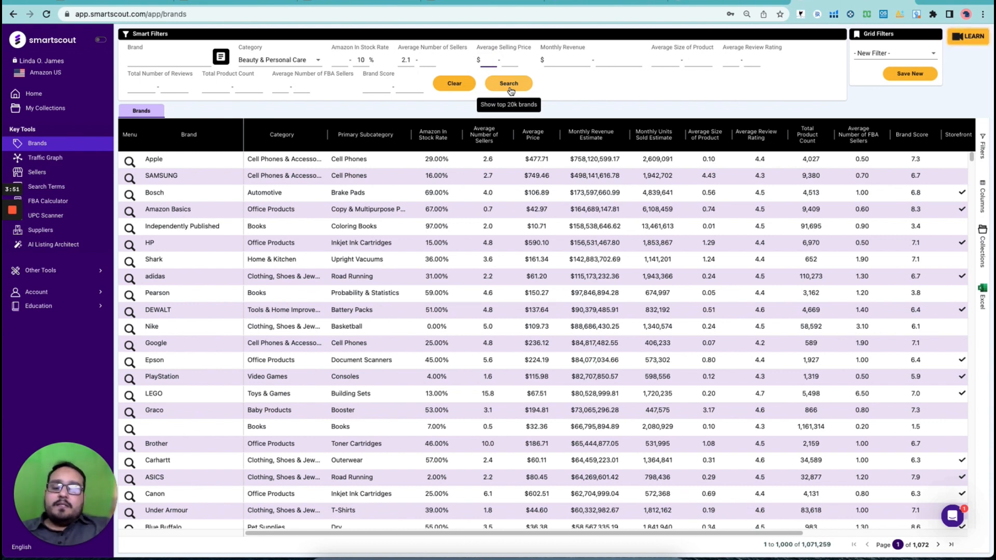
type("10")
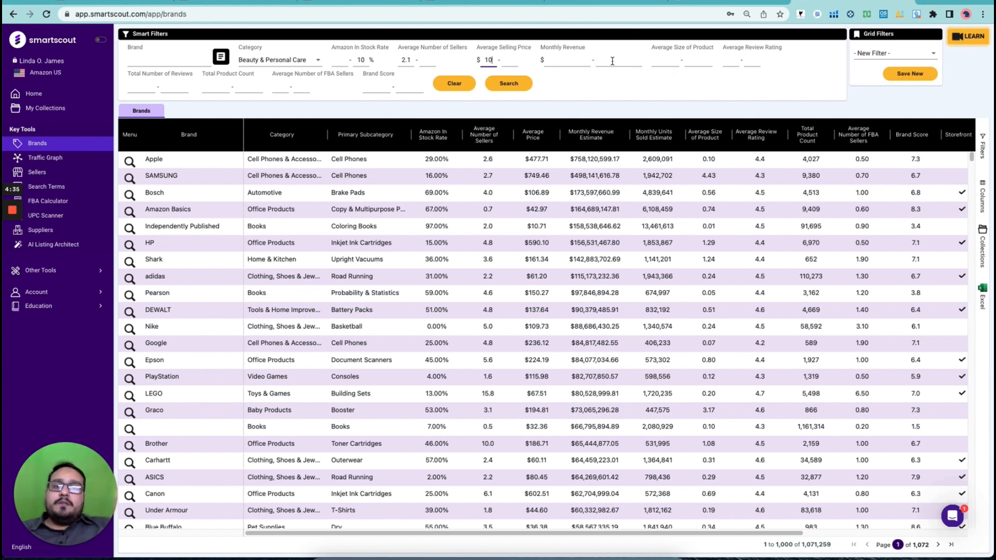
Step: Set the minimum average review rating to 3.5 and the minimum total number of reviews to 50
left_click(565, 61)
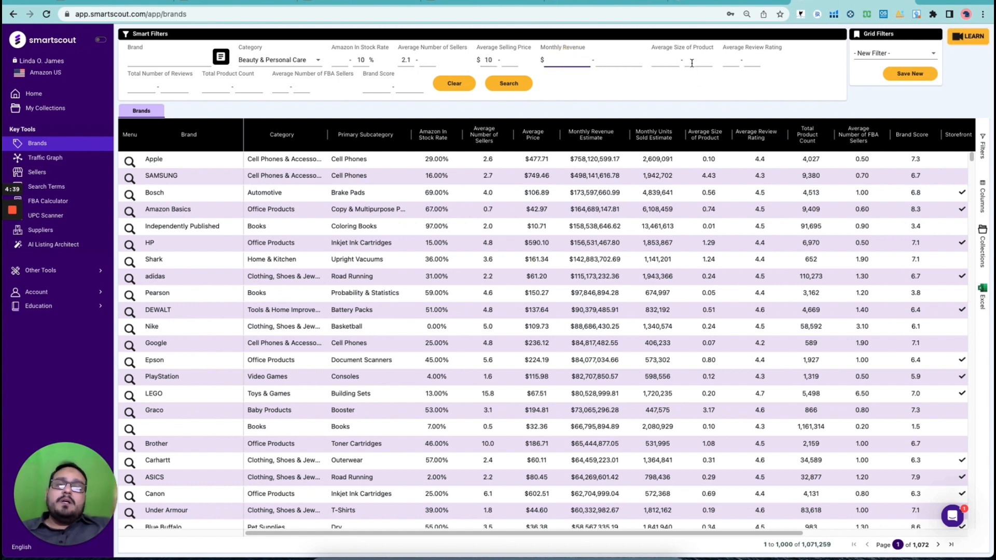
left_click(733, 62)
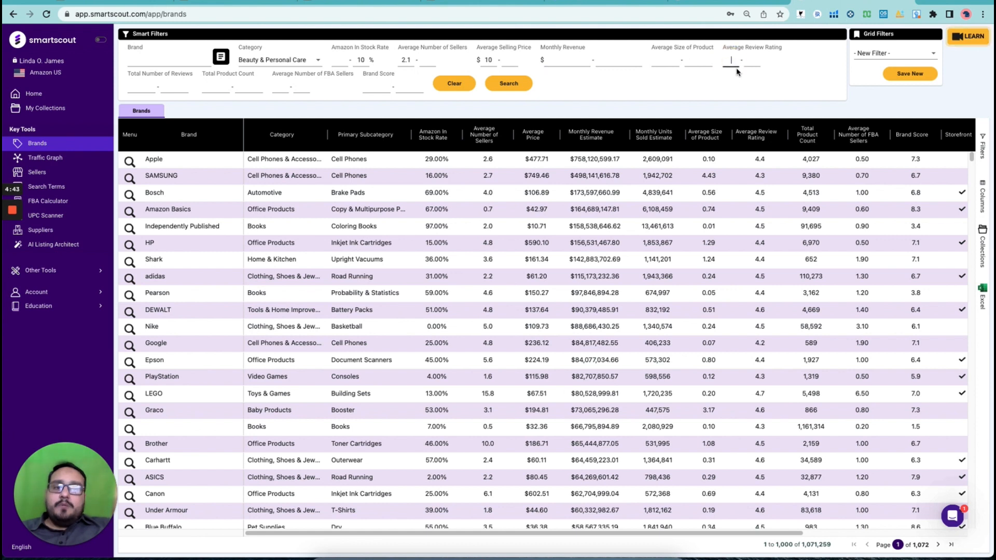
type("3.5")
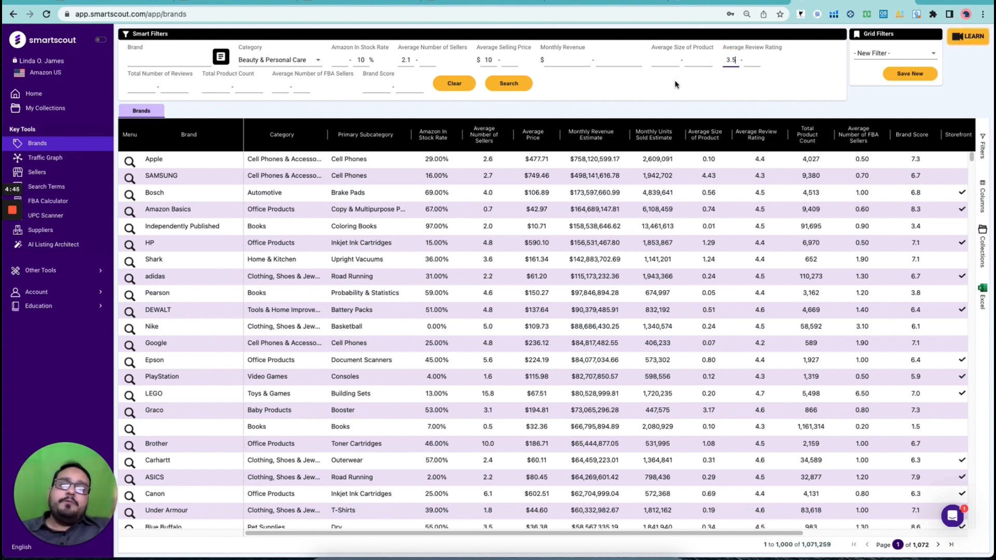
left_click(146, 87)
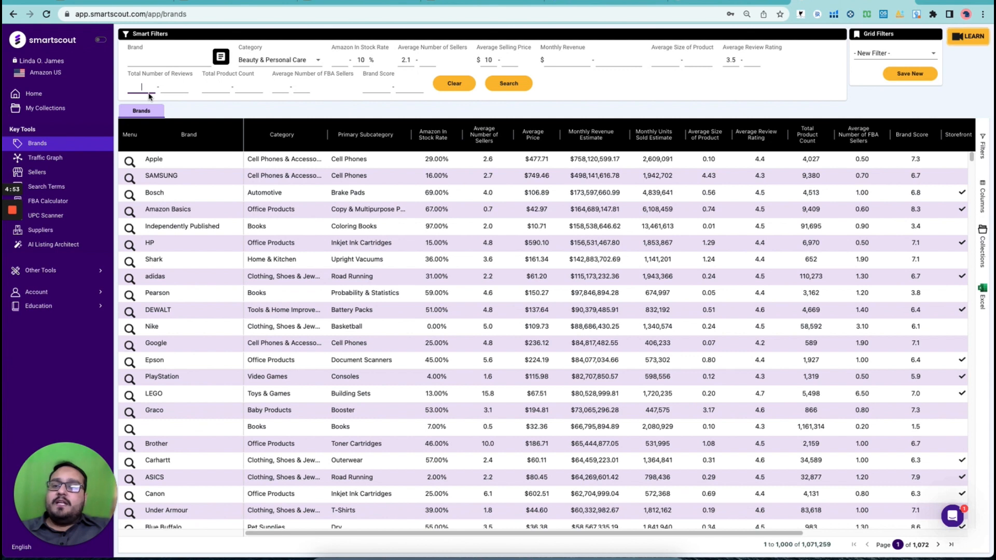
type("50")
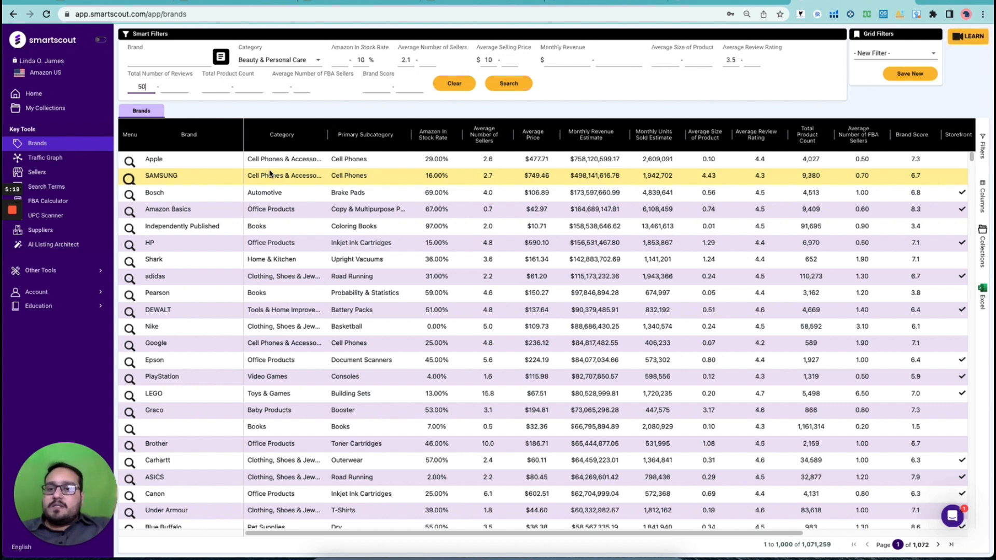
Step: Set the maximum total product count to 100 in the smart filters
left_click(249, 90)
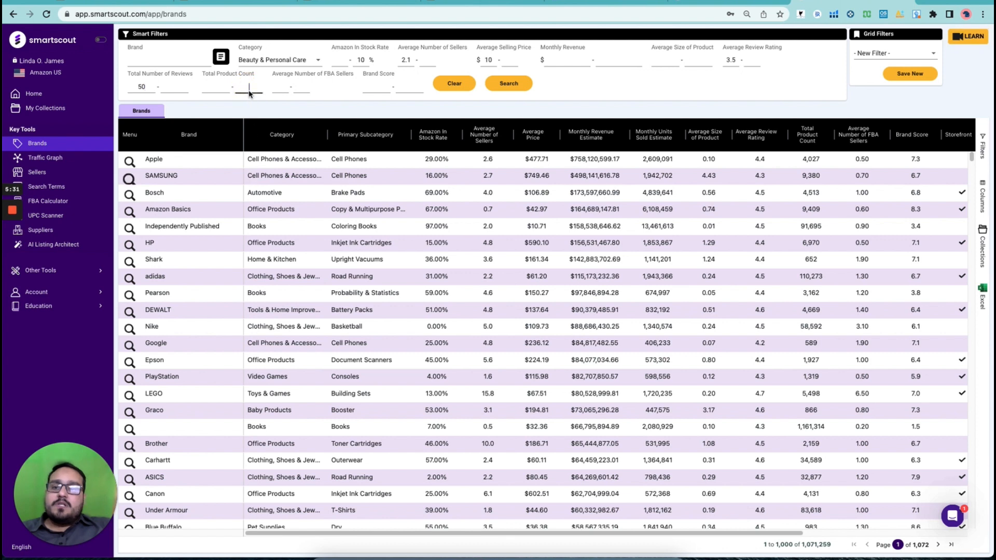
type("1")
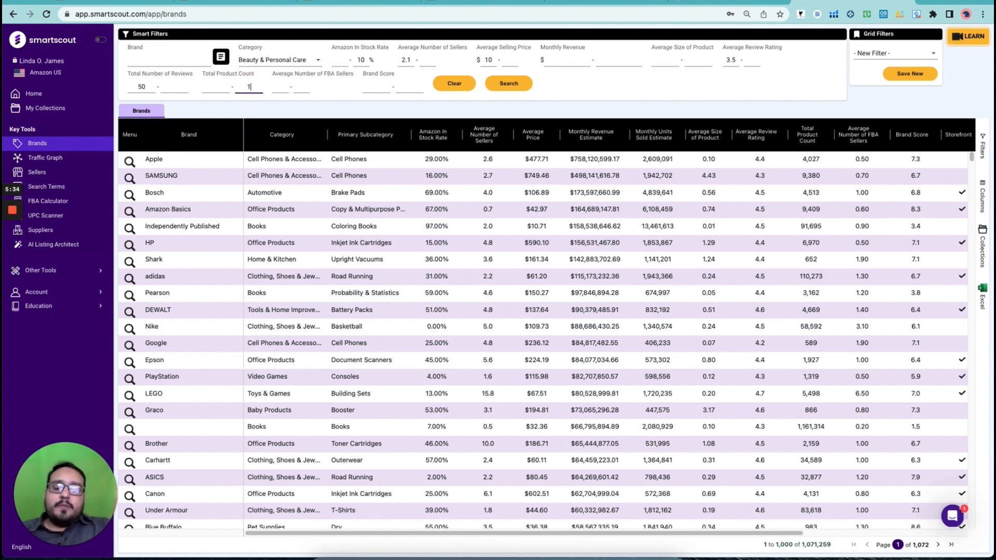
type("00")
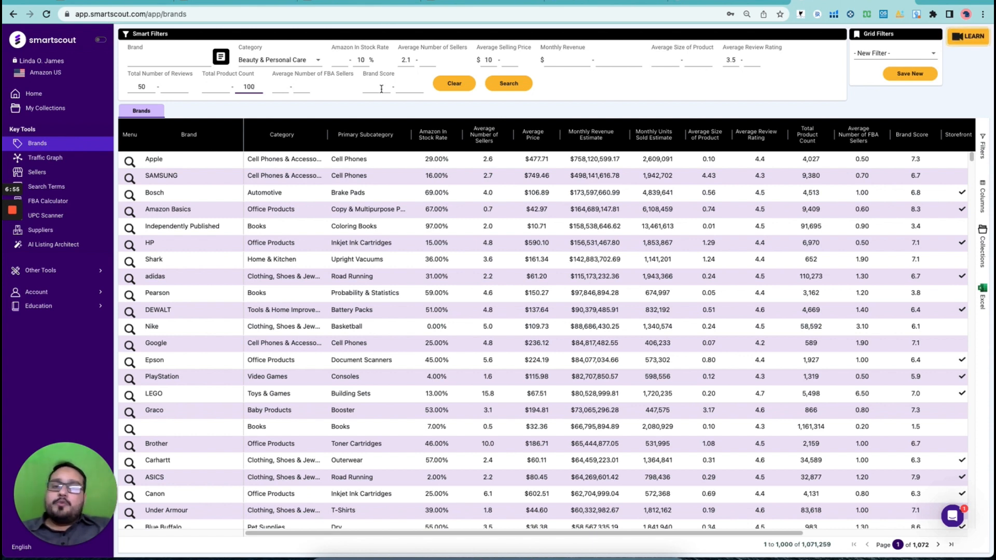
Step: Set the maximum brand score to 6 and run the brand search
left_click(405, 87)
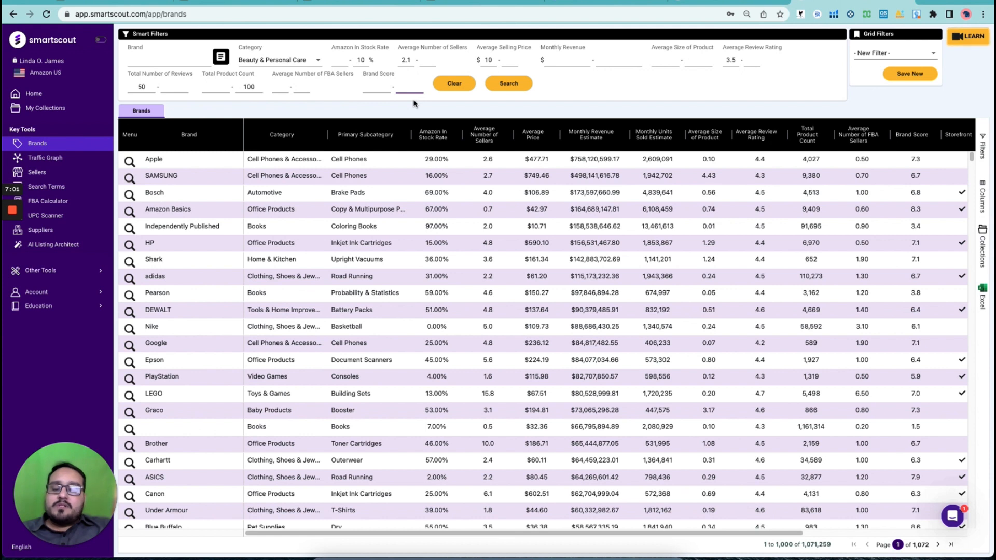
type("6")
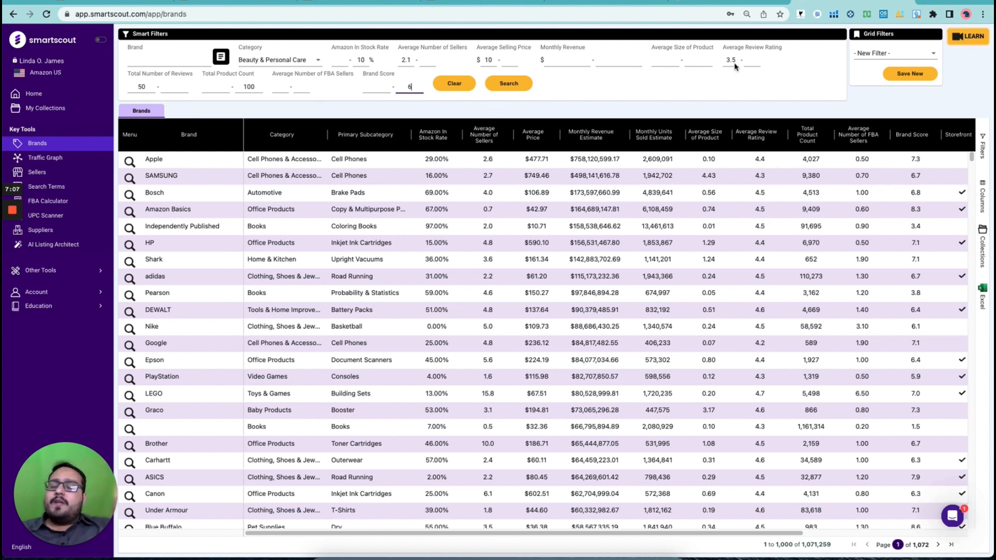
left_click(510, 87)
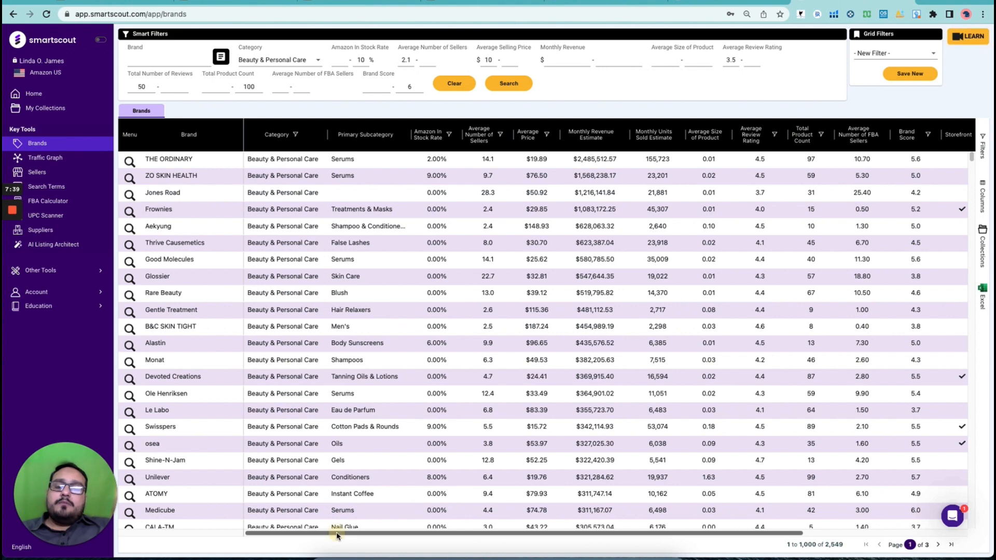
Step: Filter the Dominant Seller column of the brands grid to Blanks
left_click_drag(336, 533, 568, 533)
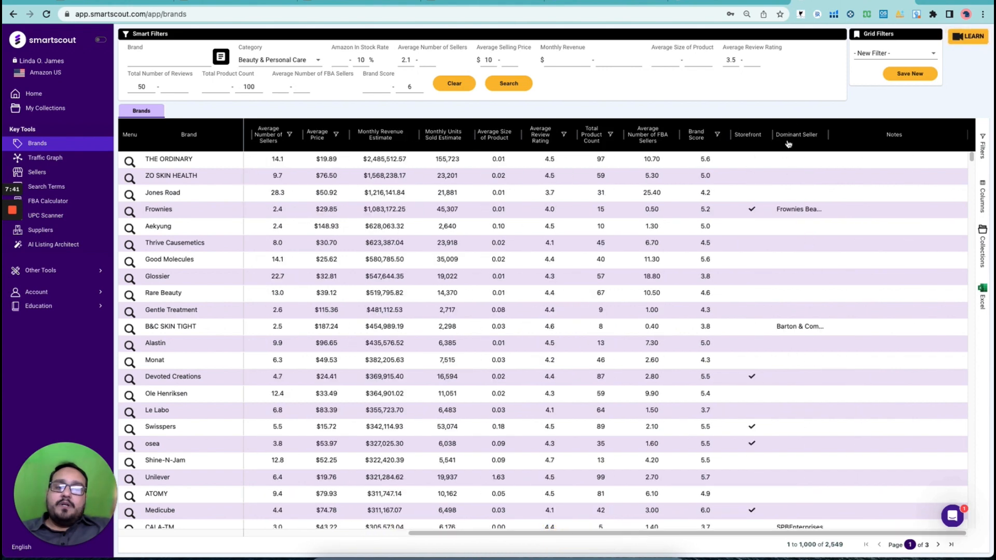
mouse_move(789, 141)
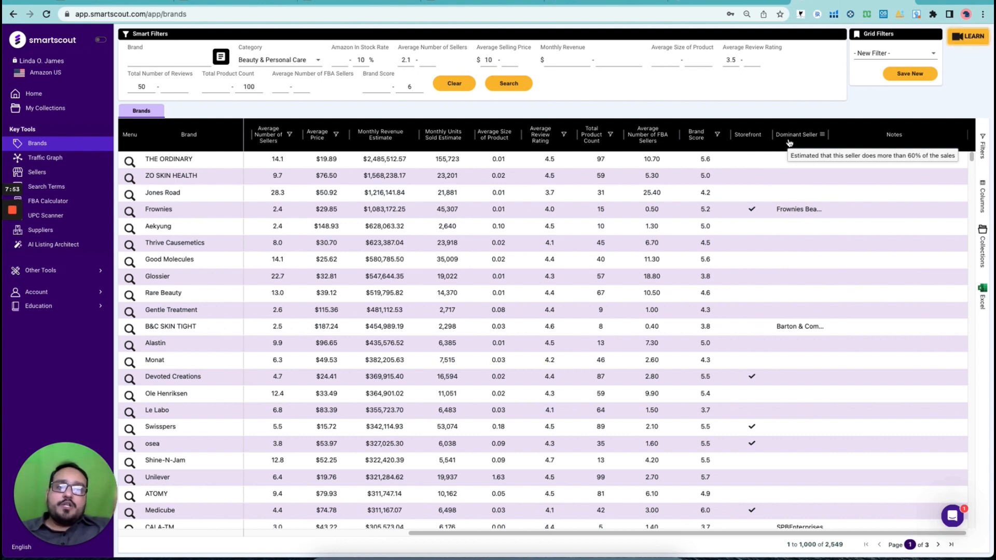
left_click(822, 136)
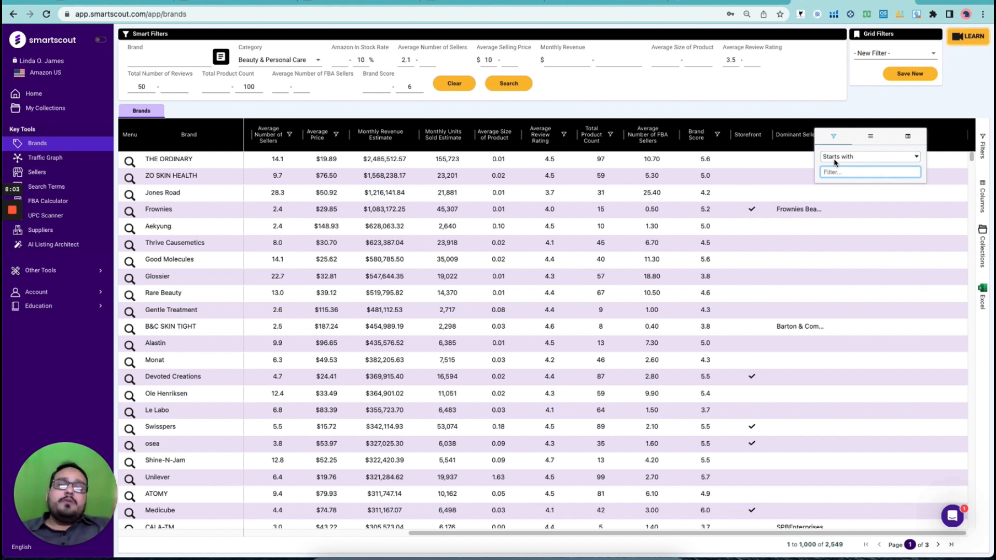
left_click(834, 157)
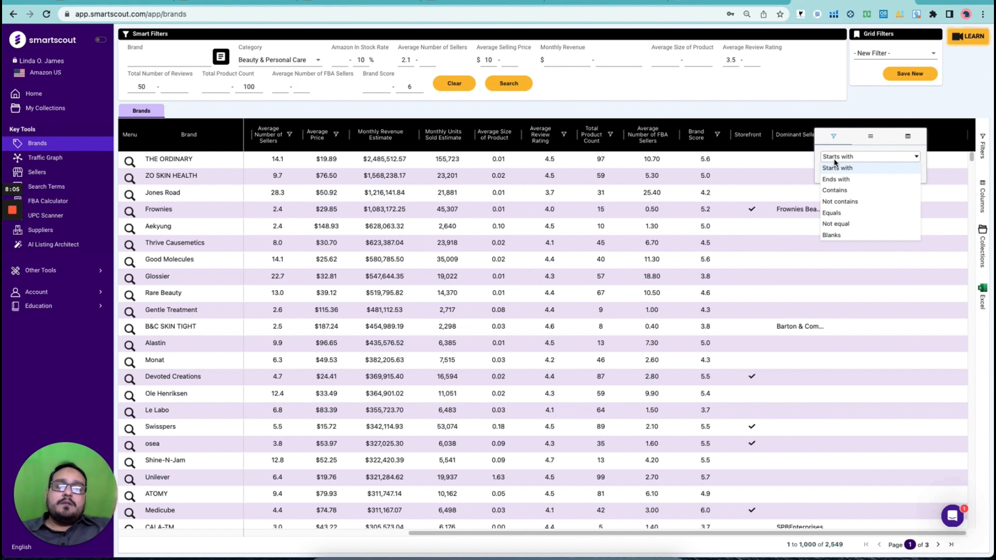
left_click(836, 236)
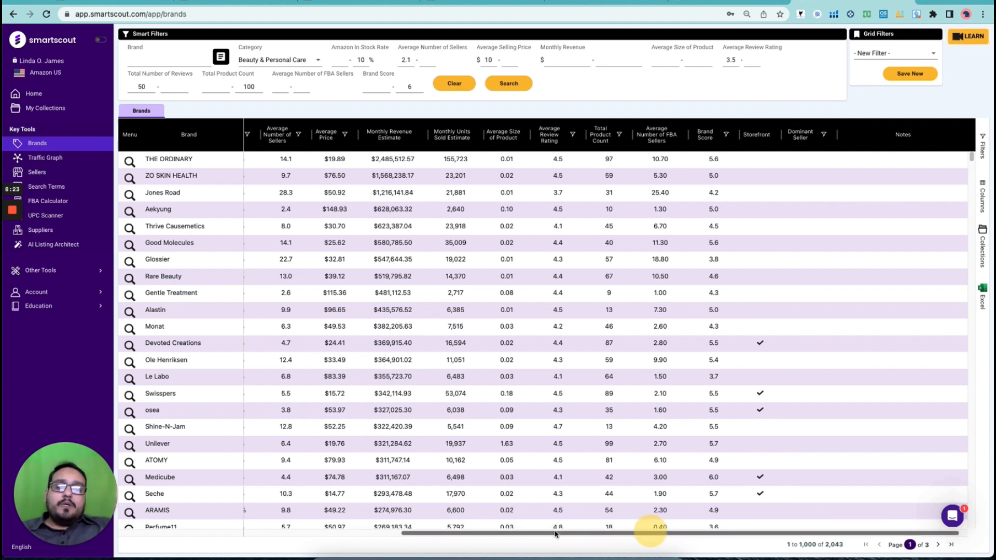
Step: Open the brands grid filters and view the conditions available for the Primary Subcategory filter
left_click_drag(556, 532, 554, 530)
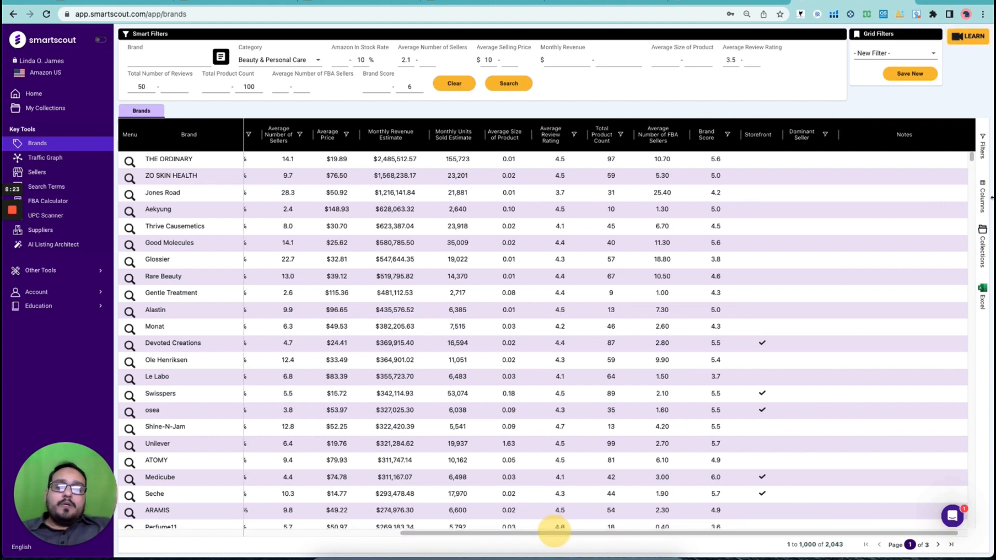
left_click(982, 147)
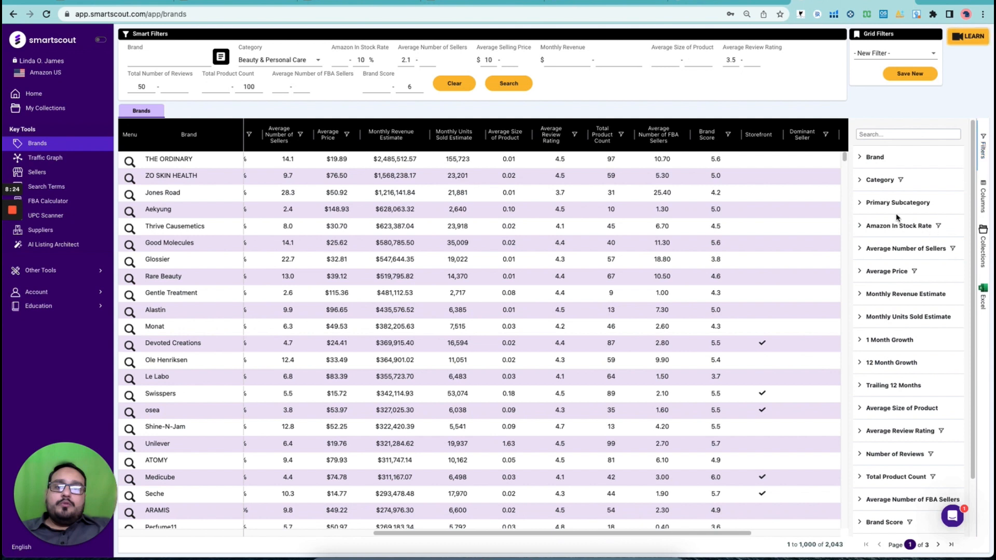
left_click(864, 204)
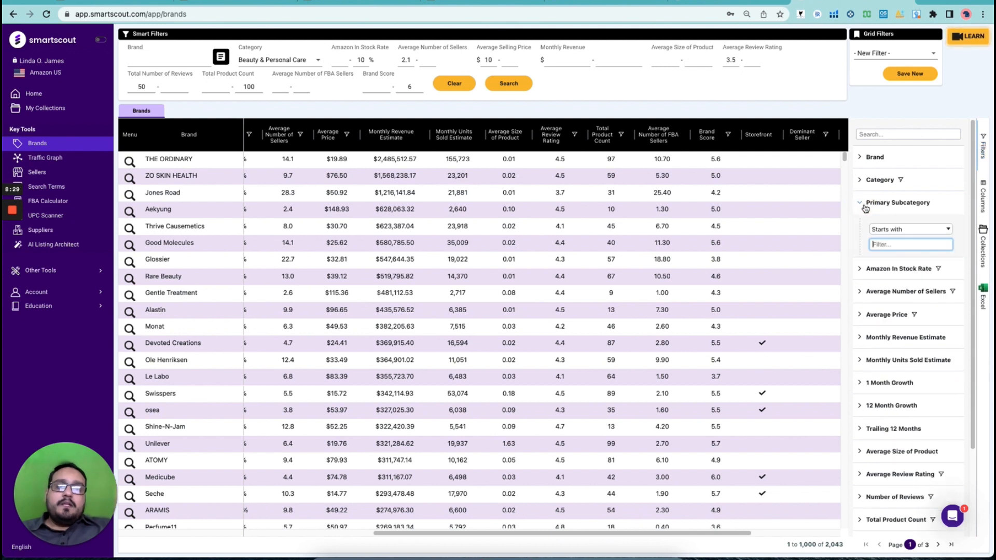
left_click(905, 229)
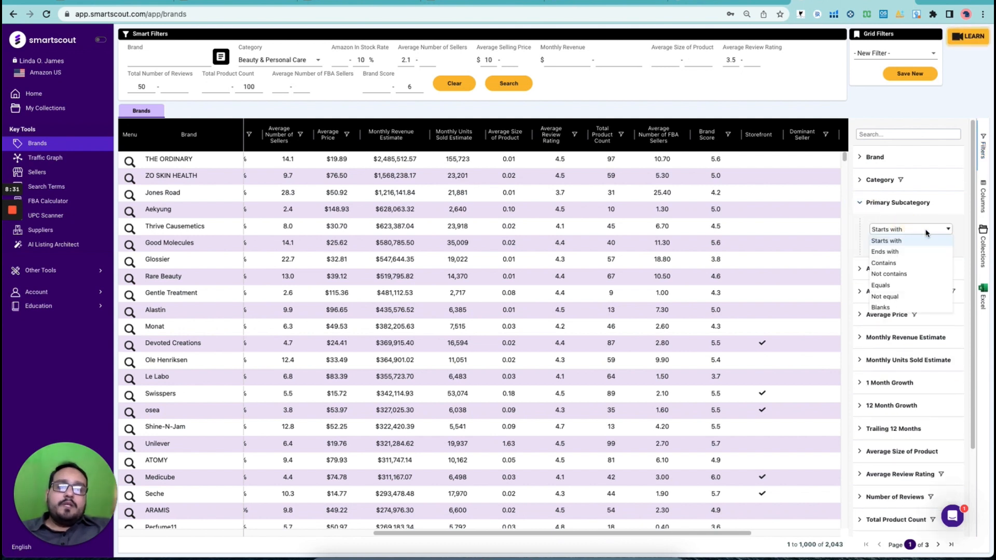
left_click(946, 218)
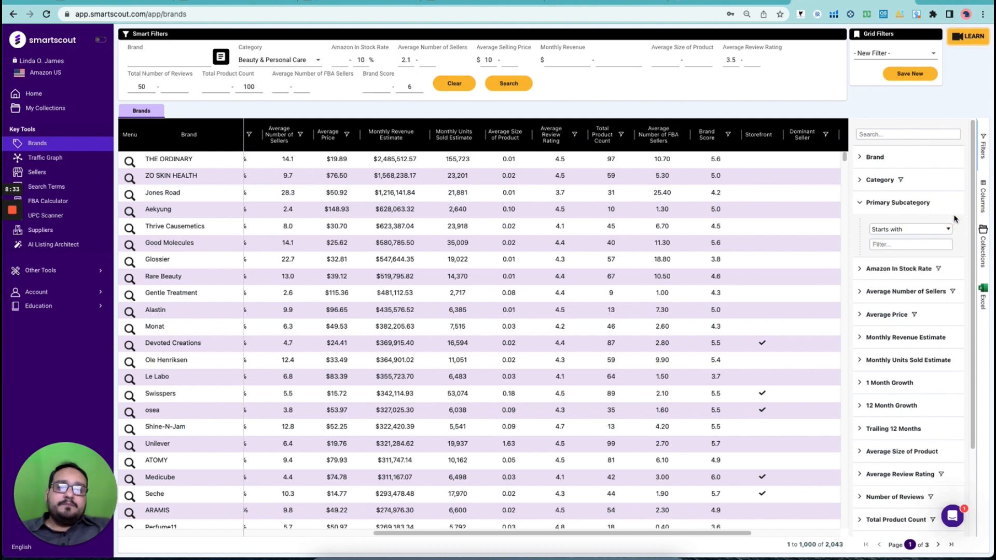
left_click(915, 246)
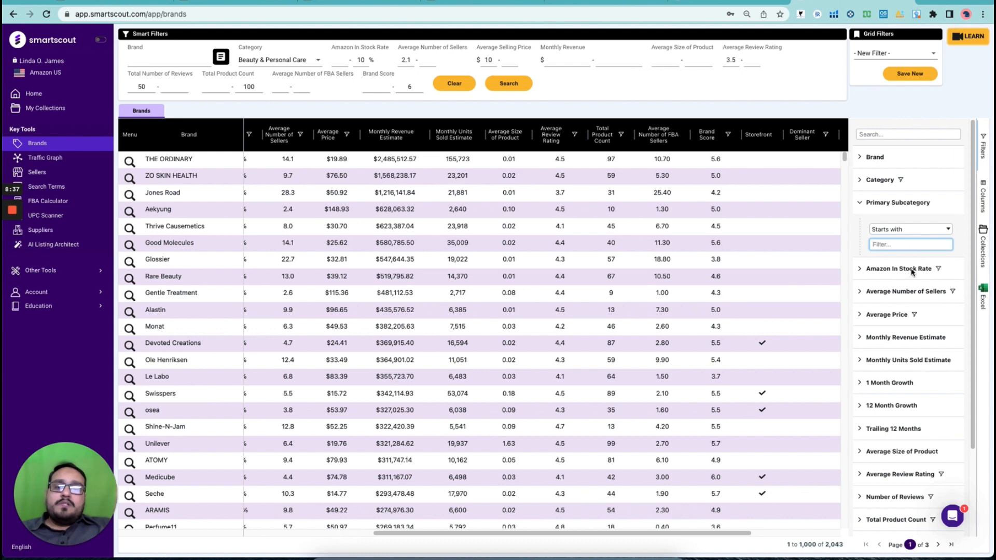
Step: Set the maximum Amazon In Stock Rate to 5% in the grid filters
left_click(910, 270)
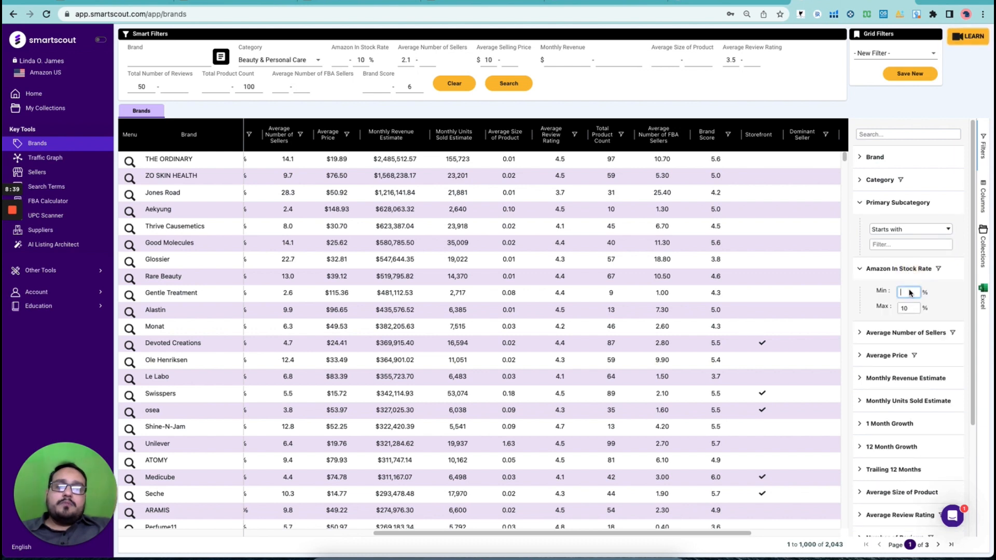
left_click(909, 310)
left_click_drag(909, 309, 894, 312)
type("5")
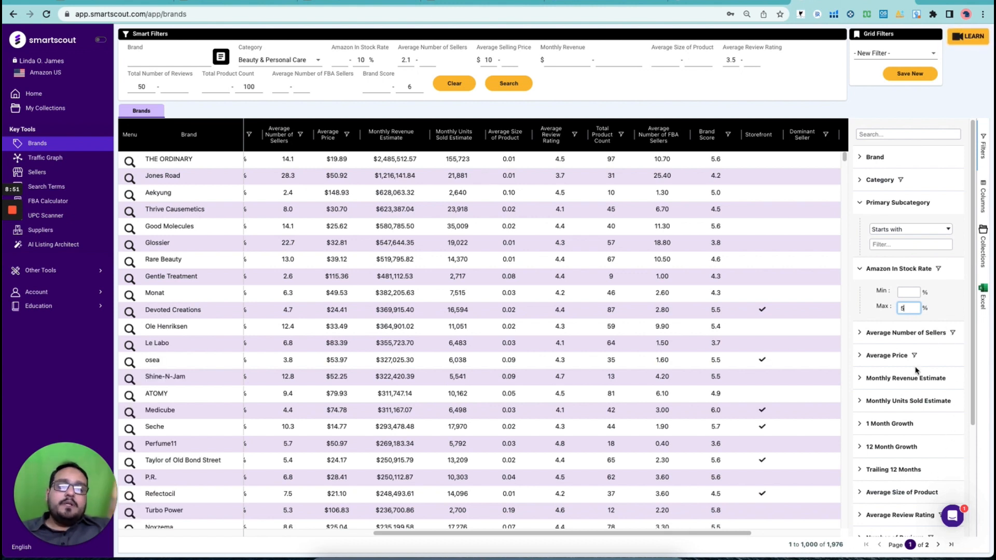
scroll(916, 381, "down", 1)
scroll(915, 384, "down", 1)
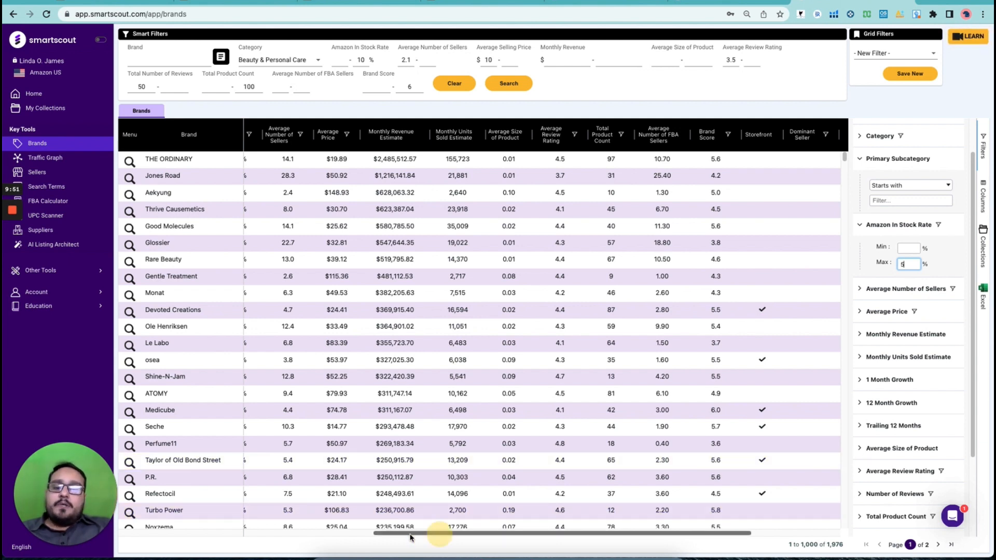
left_click_drag(440, 534, 312, 533)
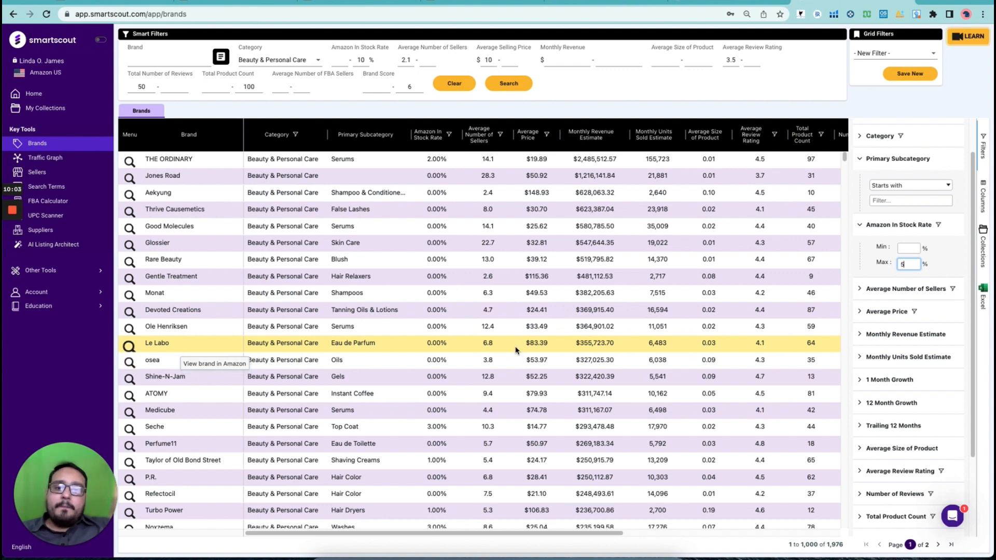
Step: Try sorting the brands grid by Amazon In Stock Rate
left_click(451, 137)
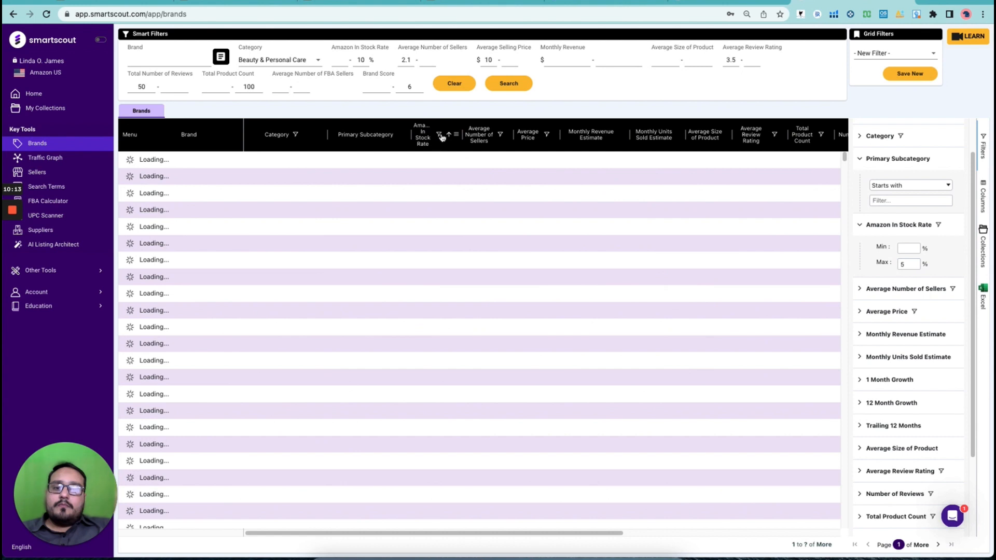
left_click(440, 137)
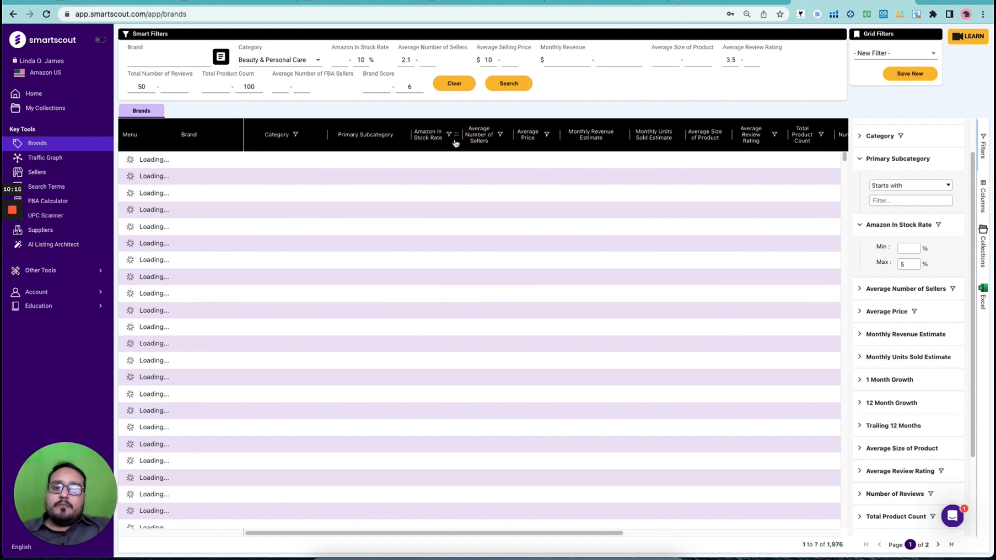
left_click(455, 137)
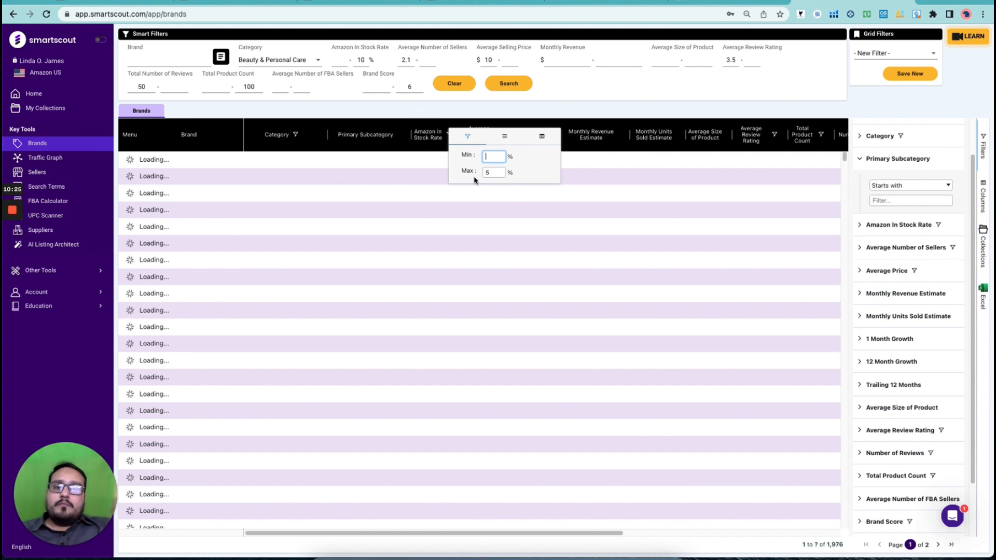
left_click(469, 223)
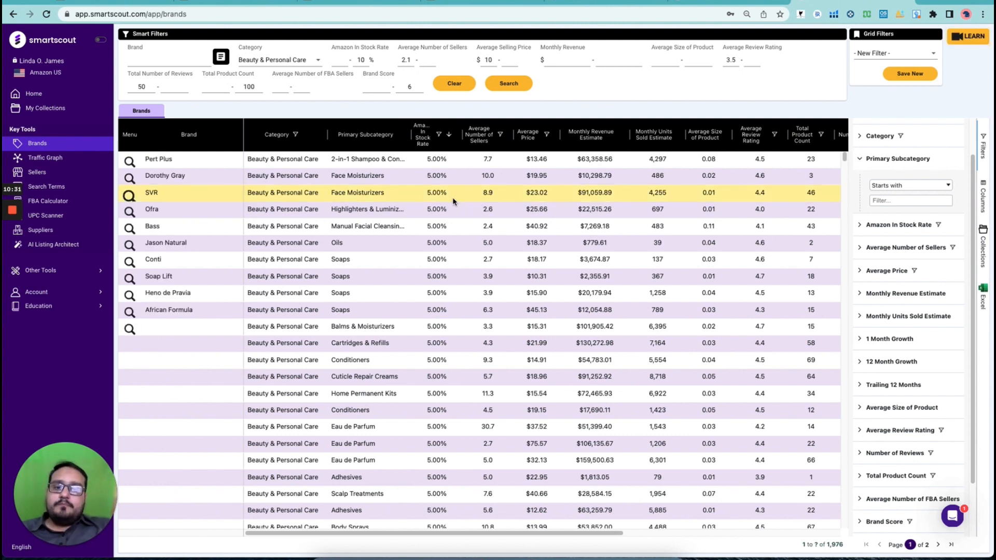
left_click(435, 136)
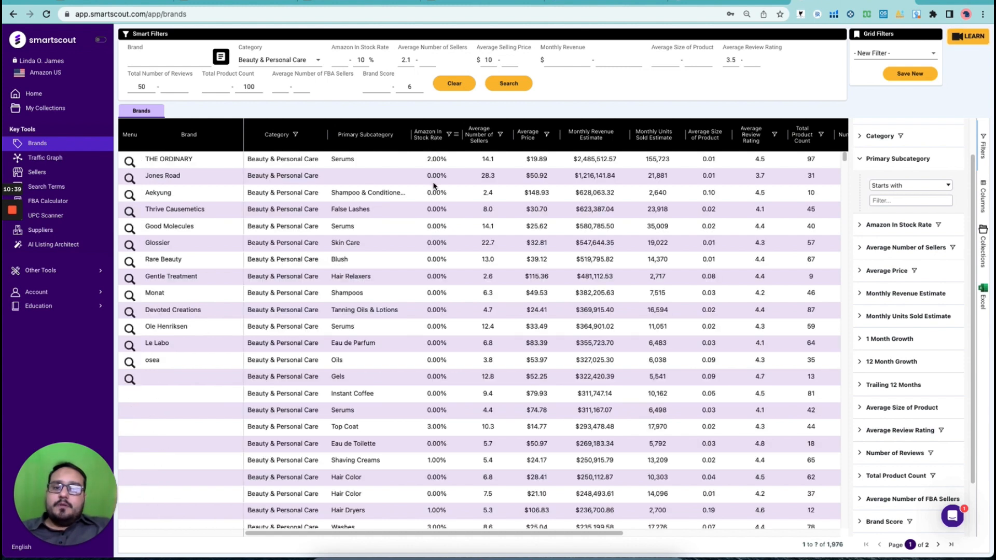
Step: Examine the Jones Road brand's row, including its sellers, price, revenue, review rating, product count, brand score and dominant seller
left_click(217, 194)
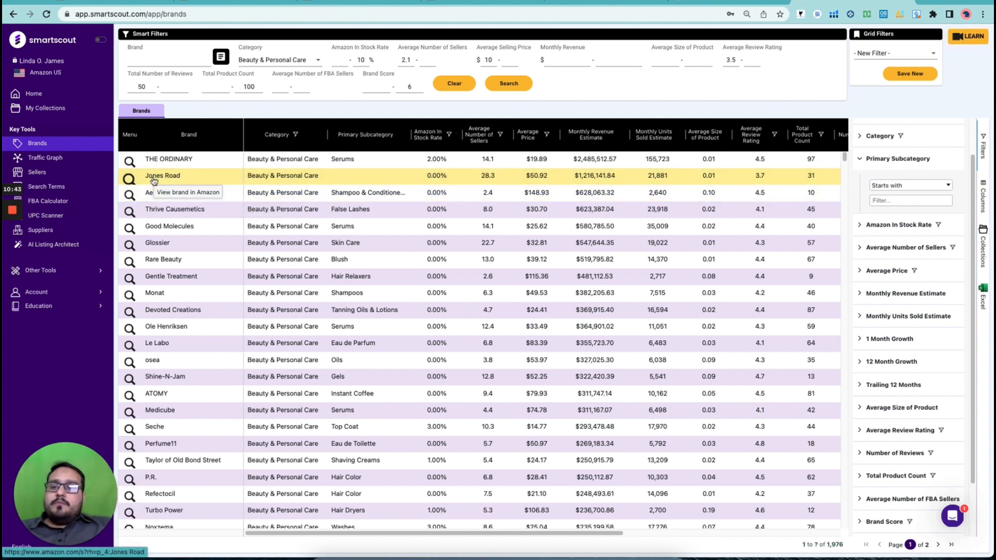
left_click(156, 180)
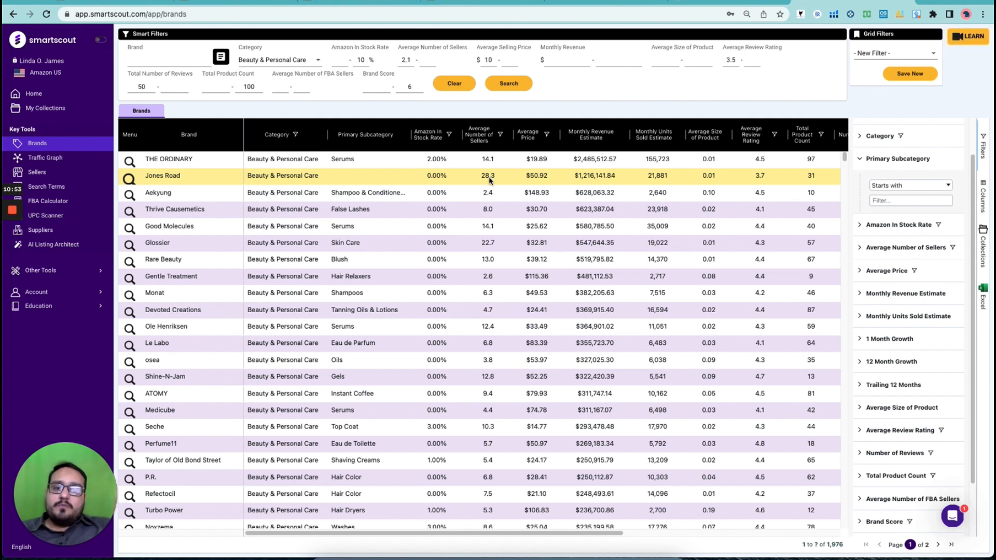
left_click_drag(531, 533, 614, 533)
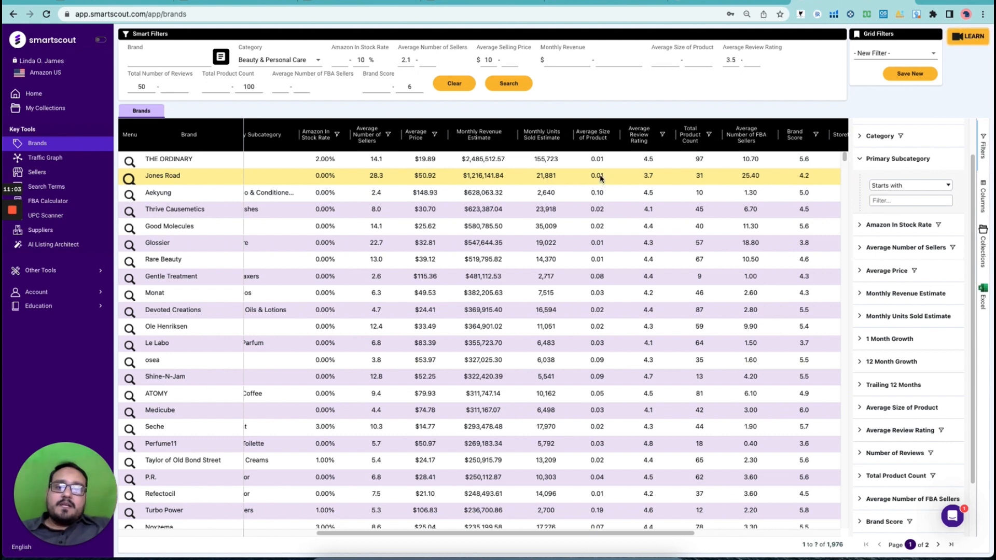
left_click(648, 180)
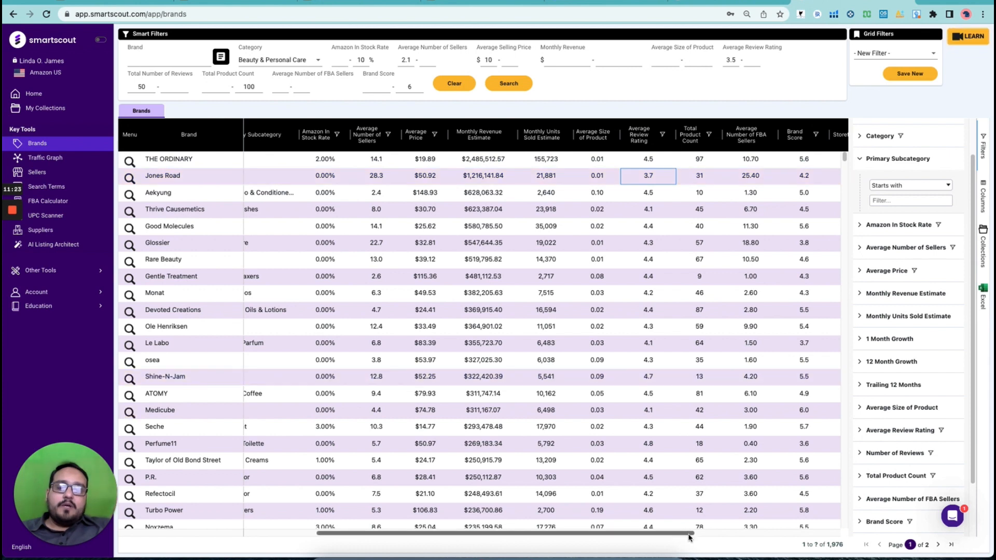
left_click_drag(725, 535, 754, 534)
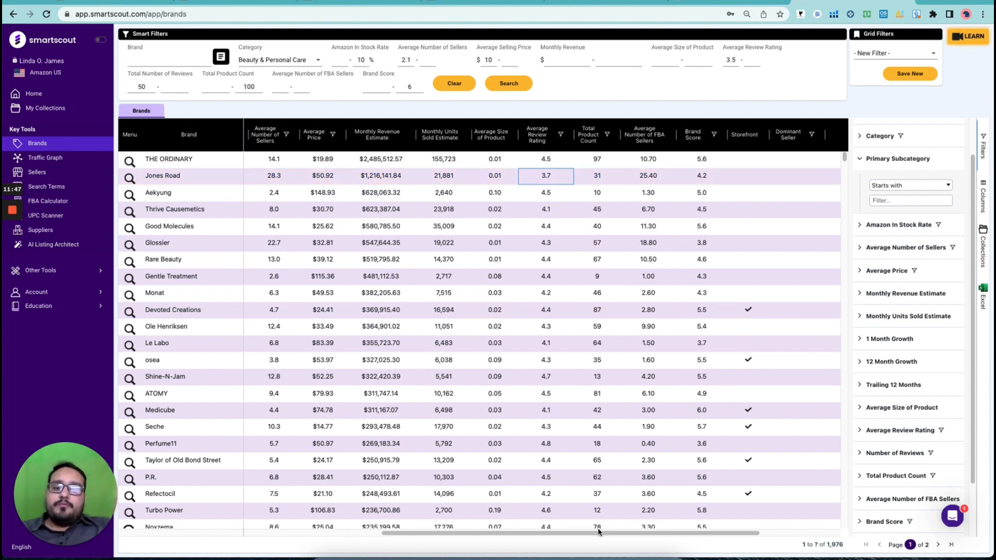
left_click_drag(596, 534, 176, 548)
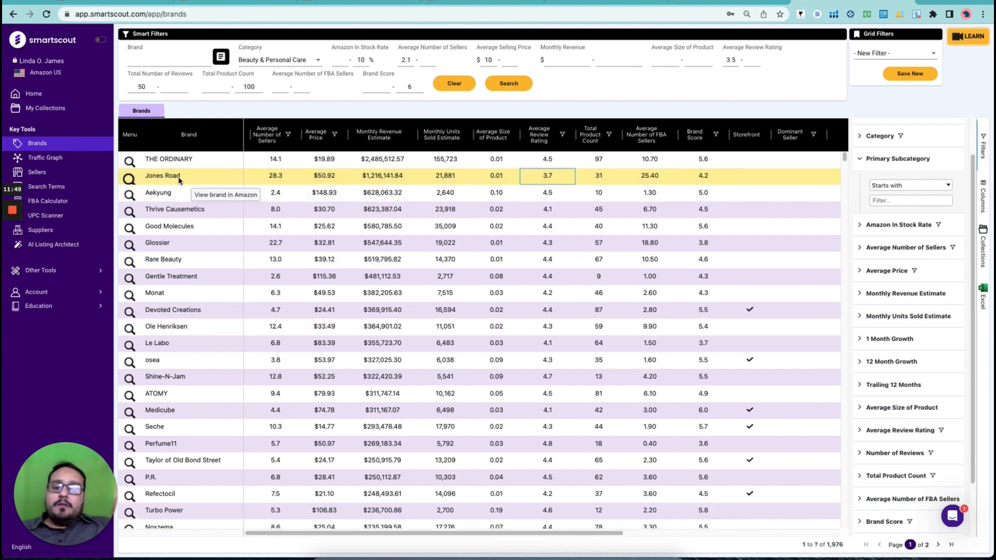
Step: Open the dashboard for the Jones Road brand
left_click(128, 178)
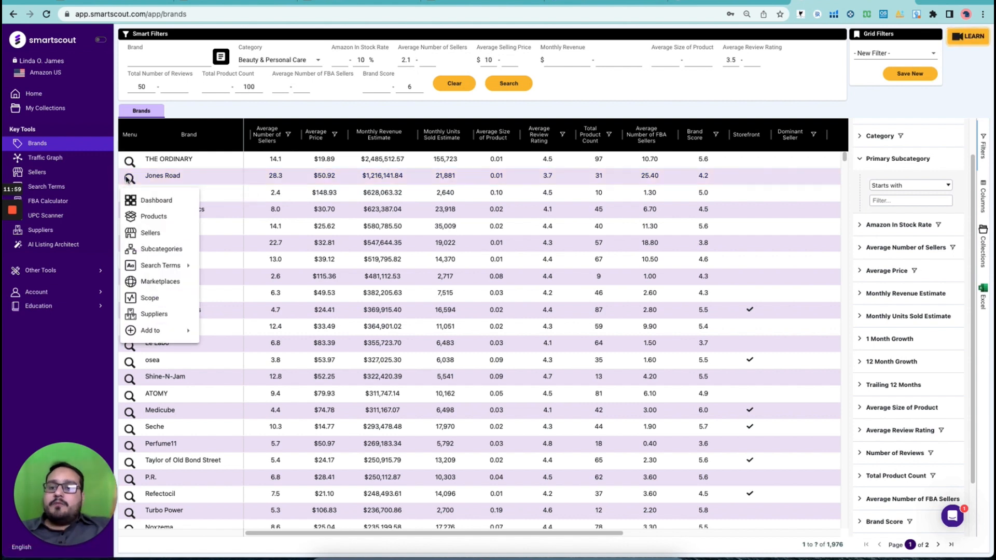
left_click(164, 202)
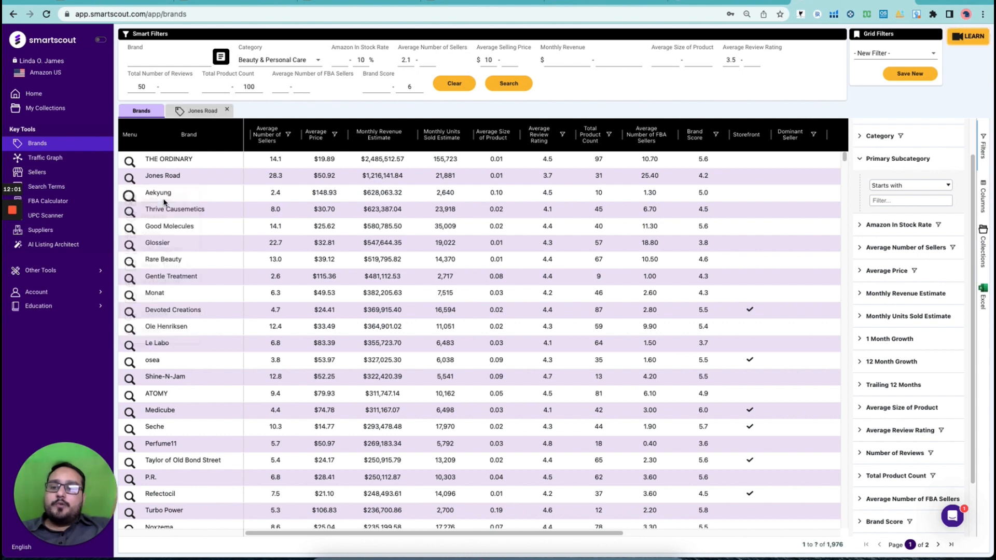
left_click(191, 113)
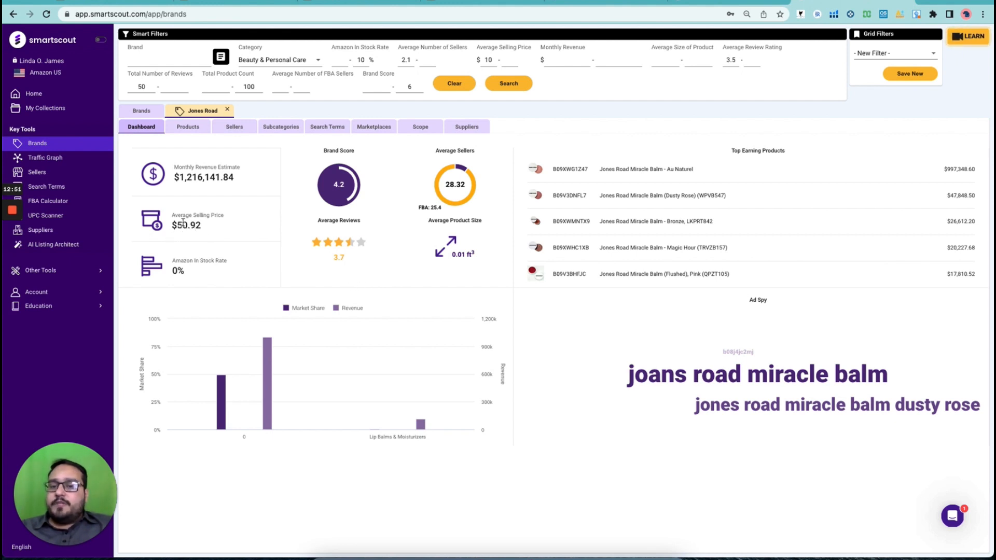
Step: Open Jones Road's product list and examine how its products compare by Rank
left_click(187, 127)
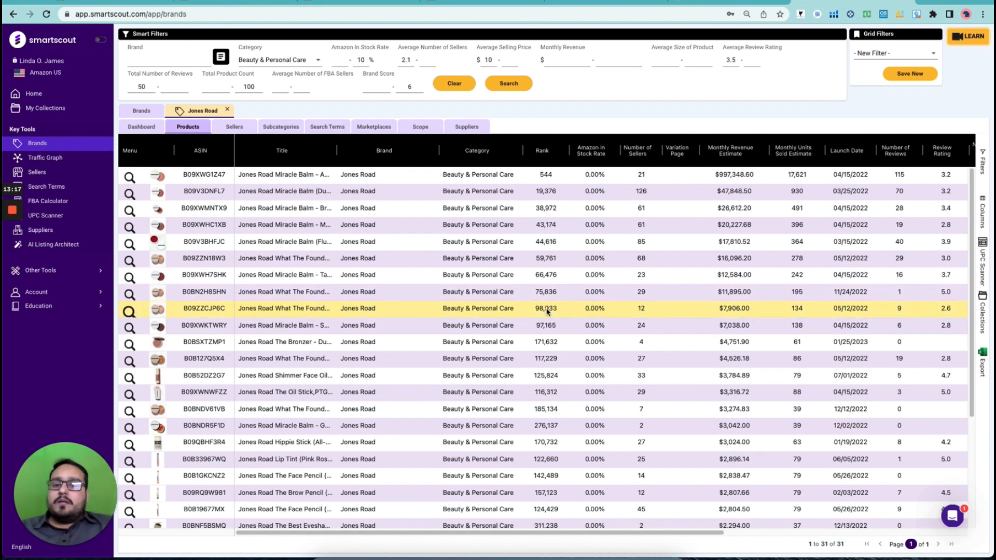
scroll(553, 354, "down", 3)
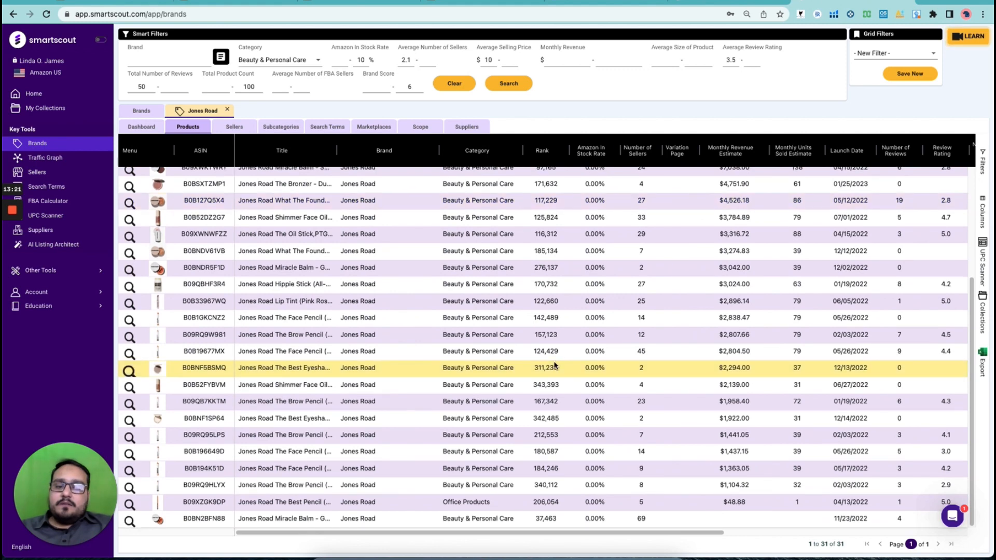
scroll(559, 233, "up", 1)
scroll(552, 197, "up", 3)
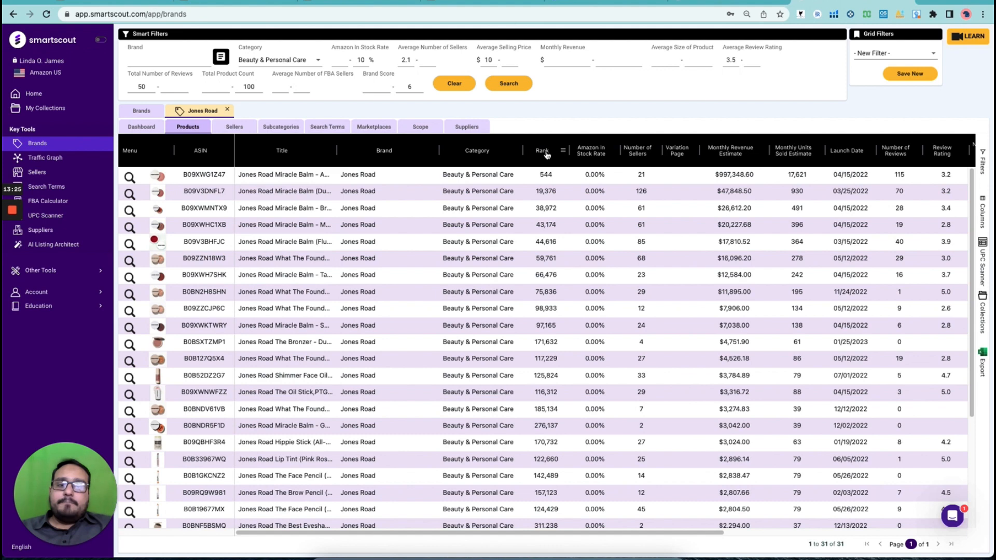
left_click(542, 152)
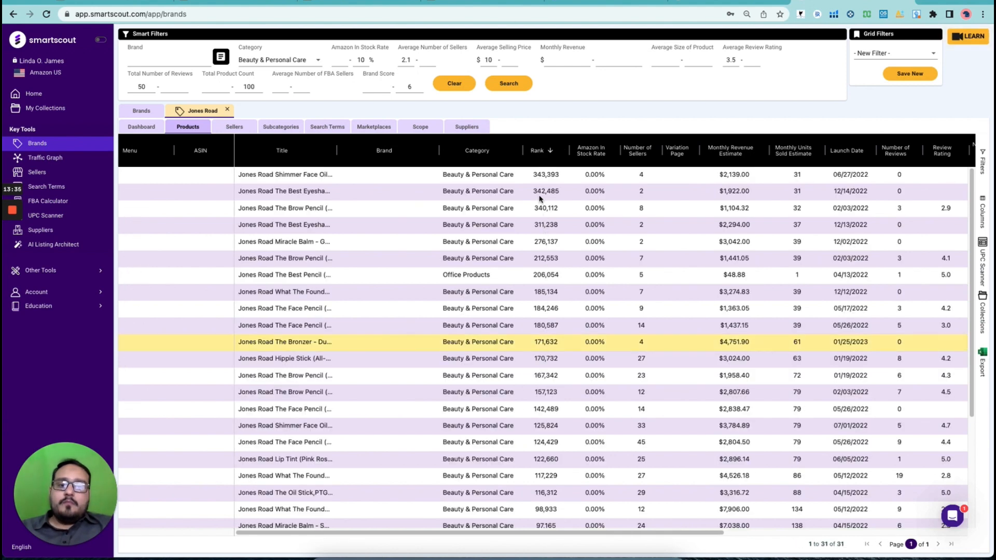
left_click(541, 153)
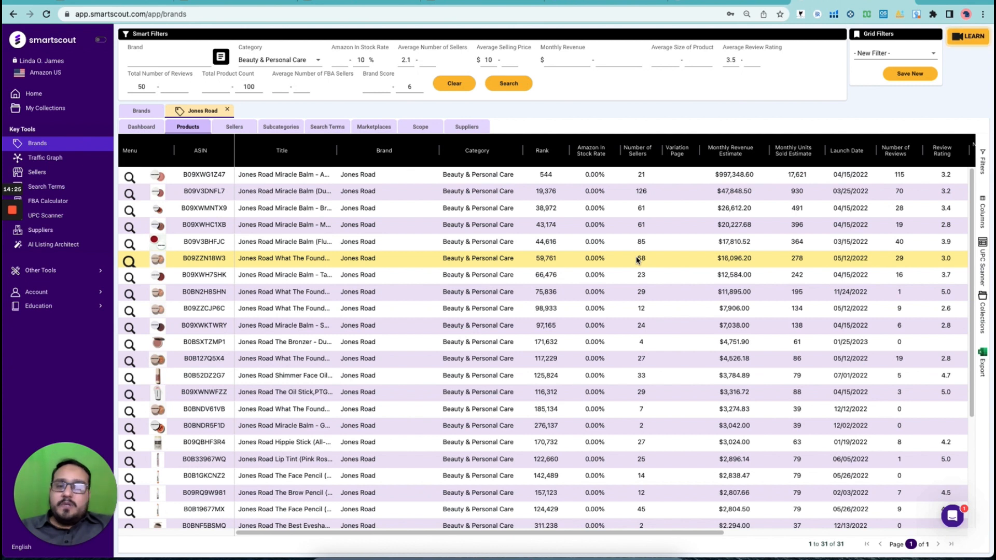
Step: Examine the Jones Road products' seller counts, revenue estimates, reviews, FBA sellers and Buy Box figures
left_click(197, 206)
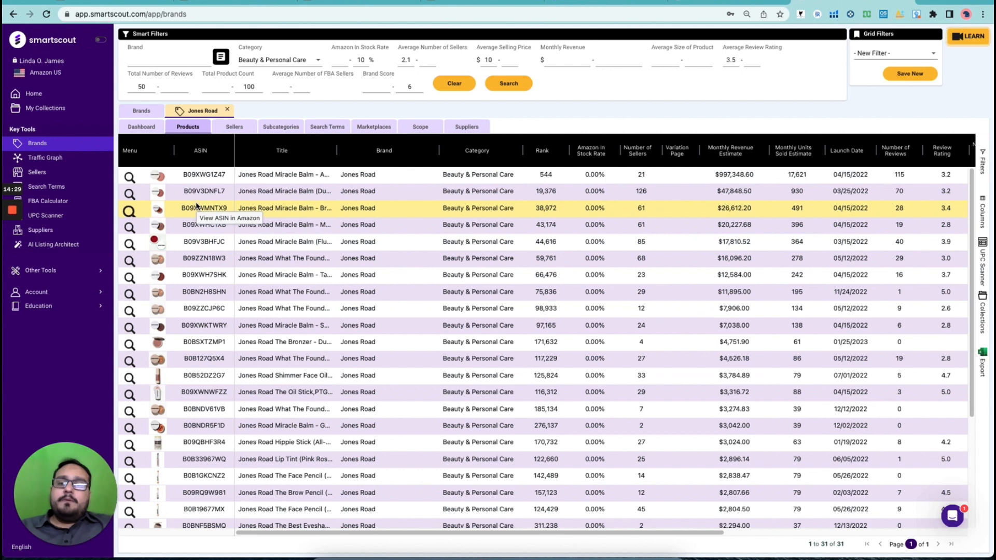
left_click(197, 195)
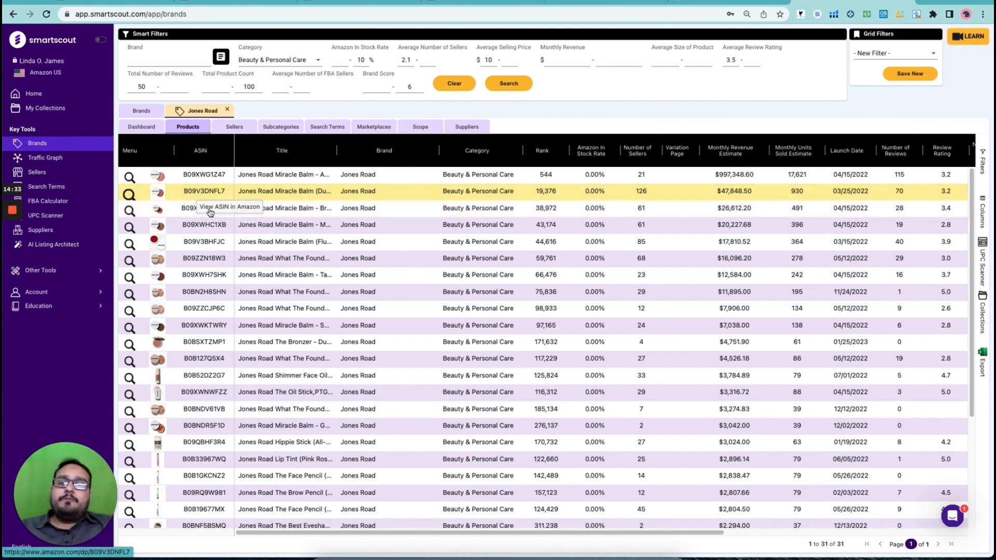
left_click(640, 293)
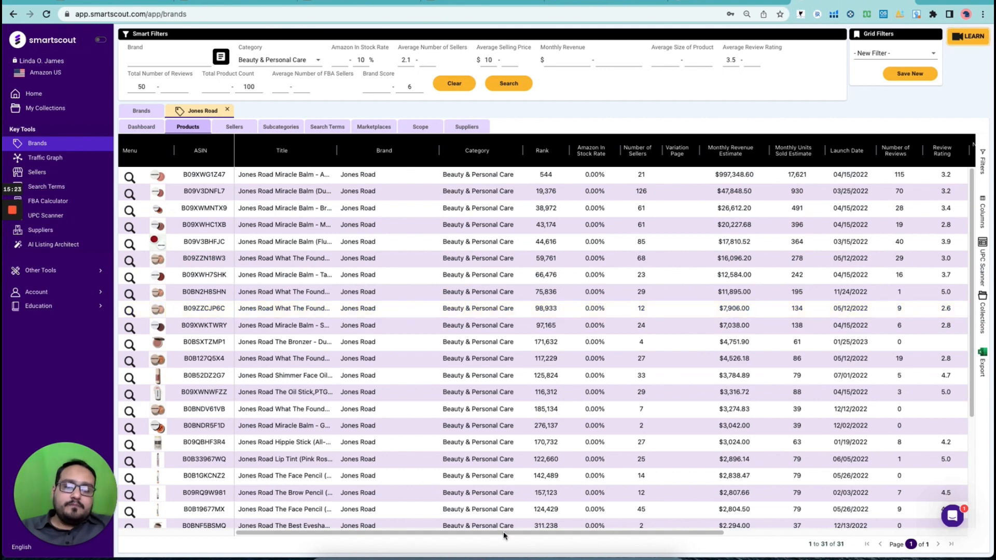
left_click_drag(503, 532, 616, 535)
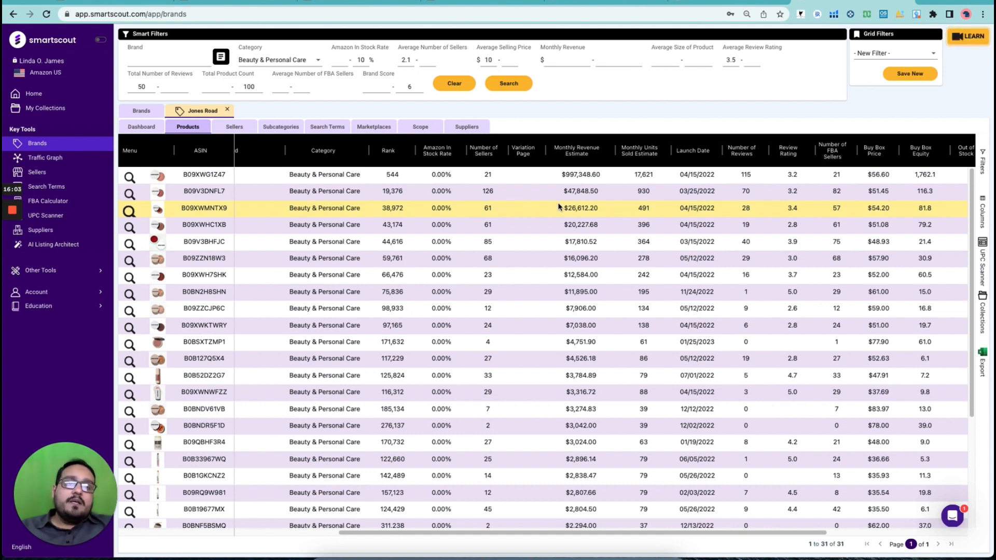
left_click(617, 533)
left_click_drag(633, 542, 651, 541)
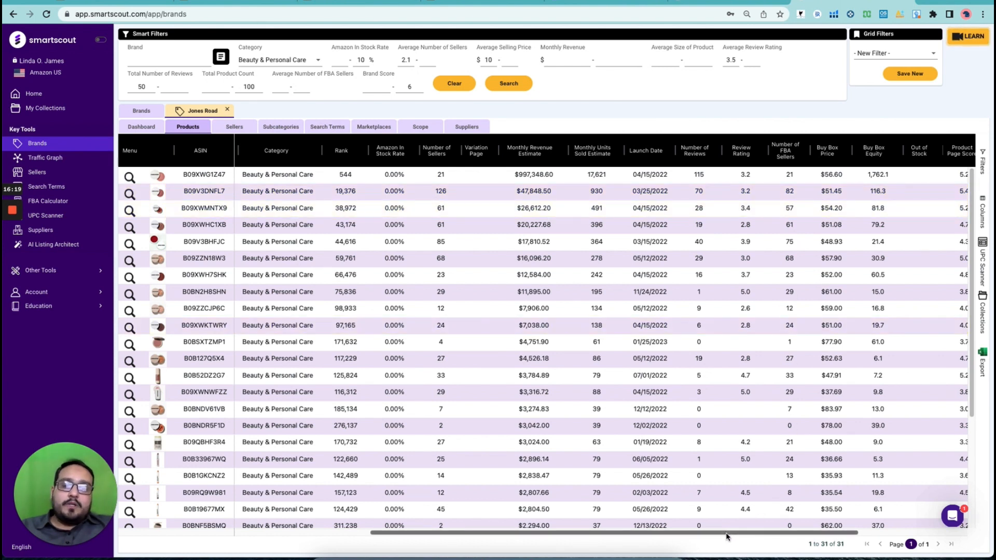
left_click_drag(725, 533, 310, 515)
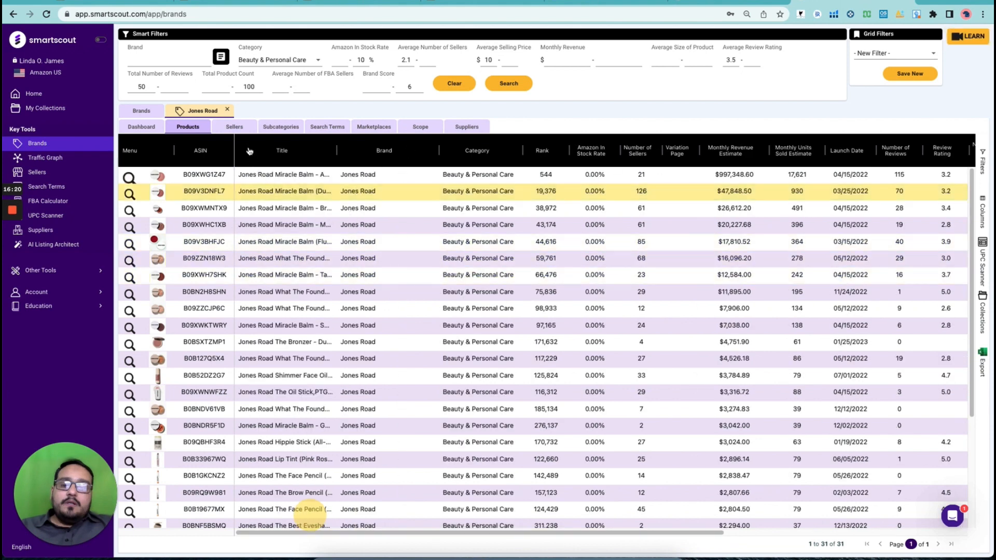
Step: Check which sellers carry Jones Road and how the brand performs across marketplaces
left_click(234, 127)
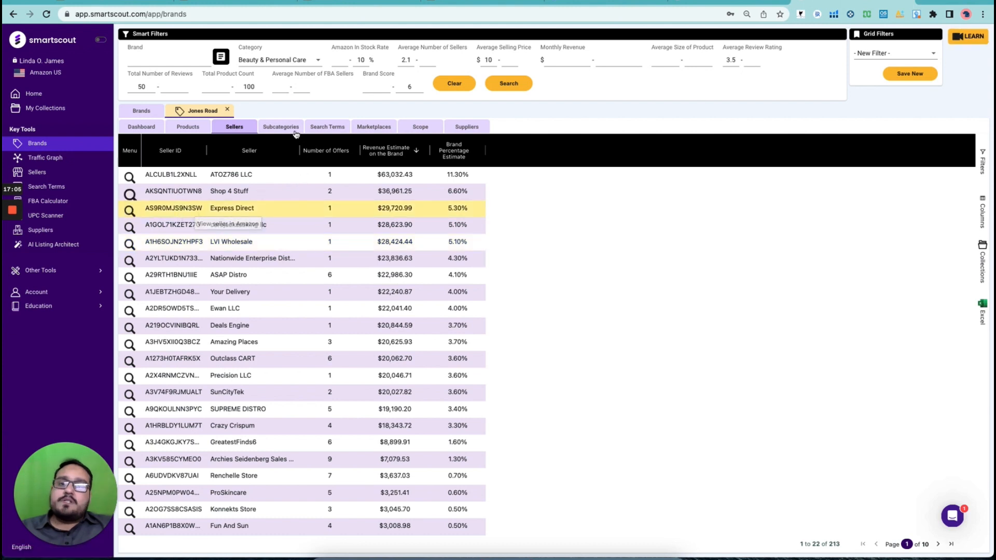
left_click(377, 128)
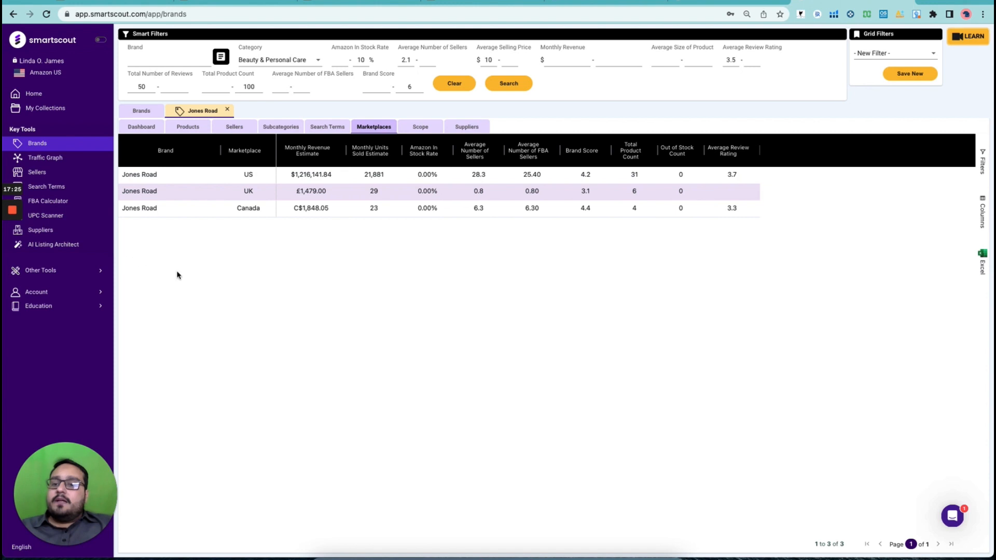
Step: Open the Suppliers key tool
left_click(34, 237)
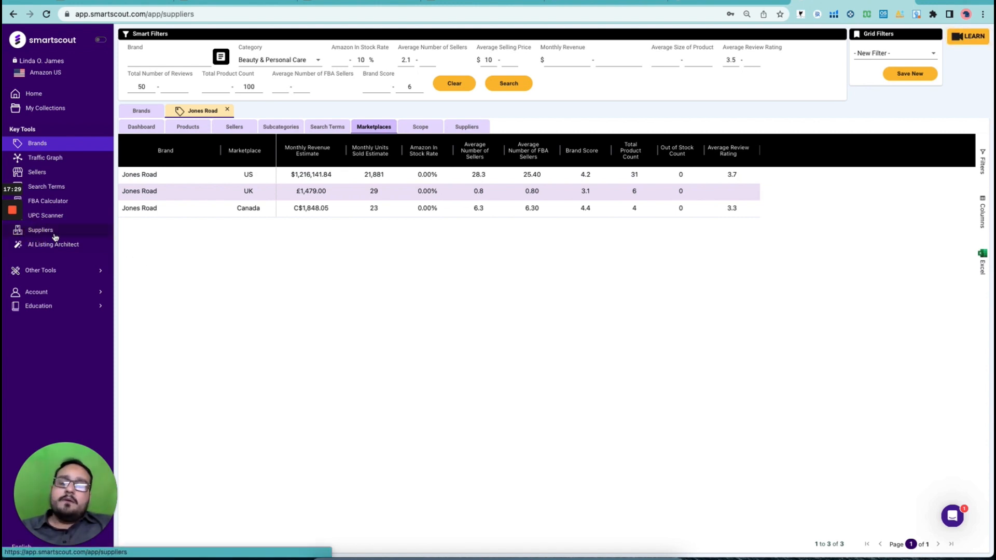